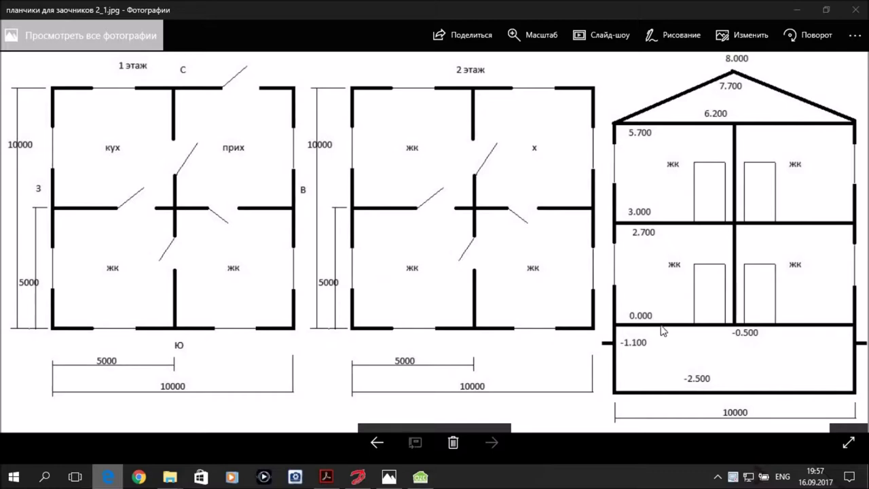
# Switch to Oventrop OZC and open the results table with data for the C.O. program
pyautogui.click(419, 477)
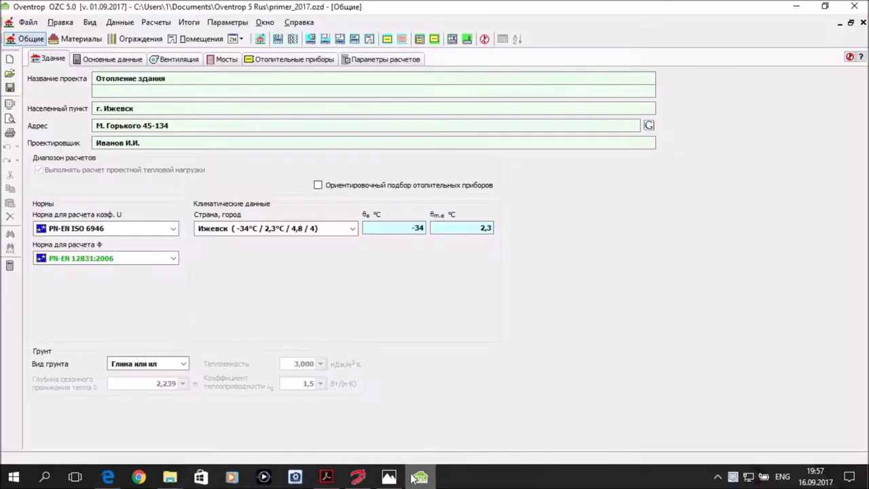
pyautogui.click(236, 23)
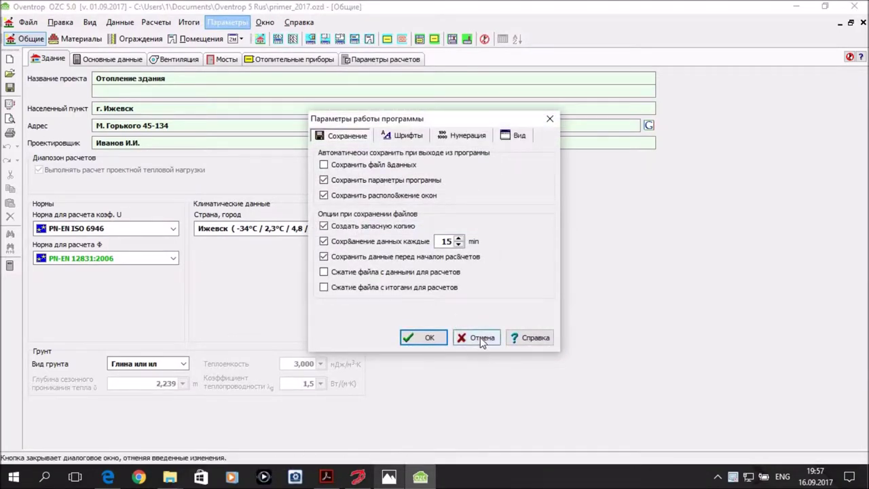
pyautogui.click(482, 338)
pyautogui.click(189, 21)
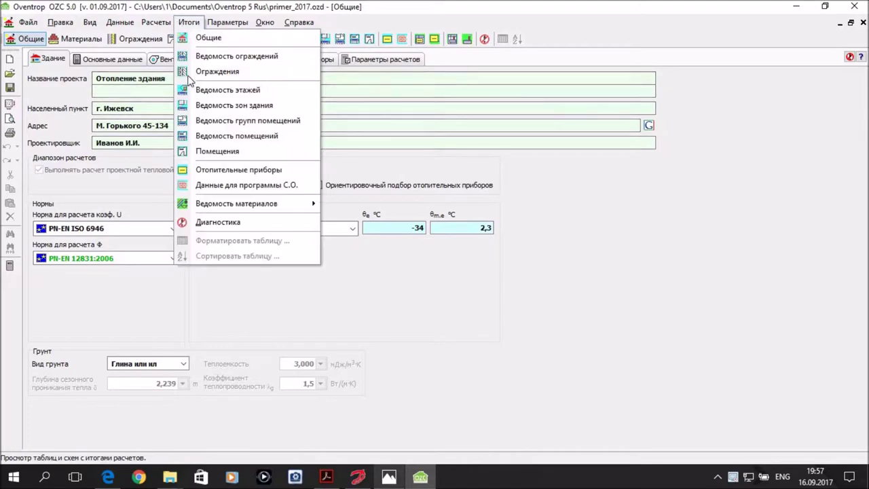
pyautogui.click(227, 187)
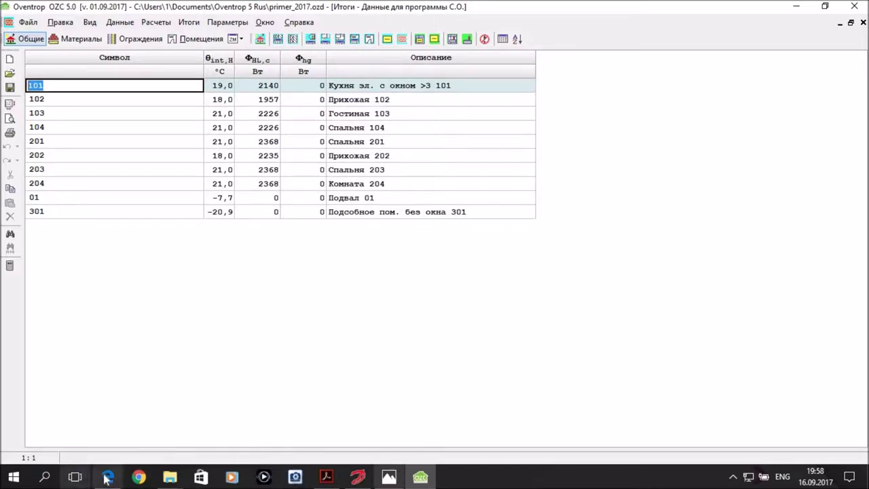
# Switch to the SANKOM website in the browser and open its download page for manufacturer-branded program versions
pyautogui.moveTo(106, 478)
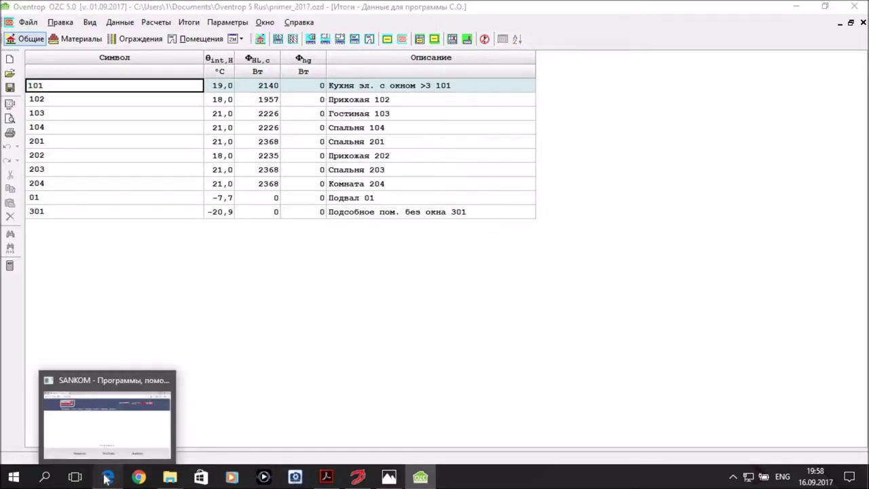
pyautogui.click(107, 479)
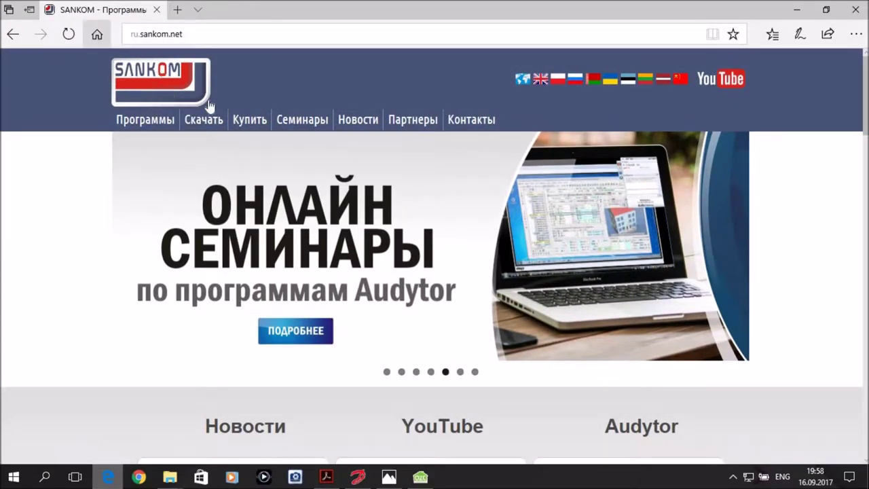
pyautogui.moveTo(156, 115)
pyautogui.moveTo(198, 119)
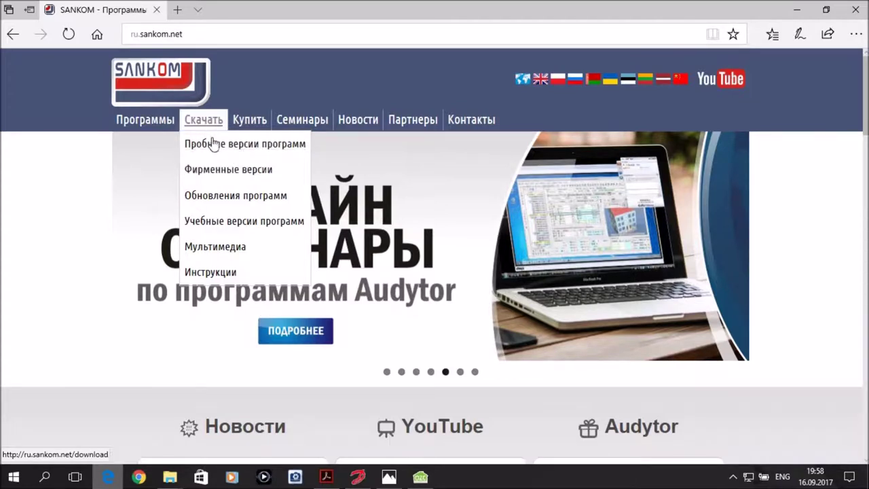
pyautogui.click(241, 174)
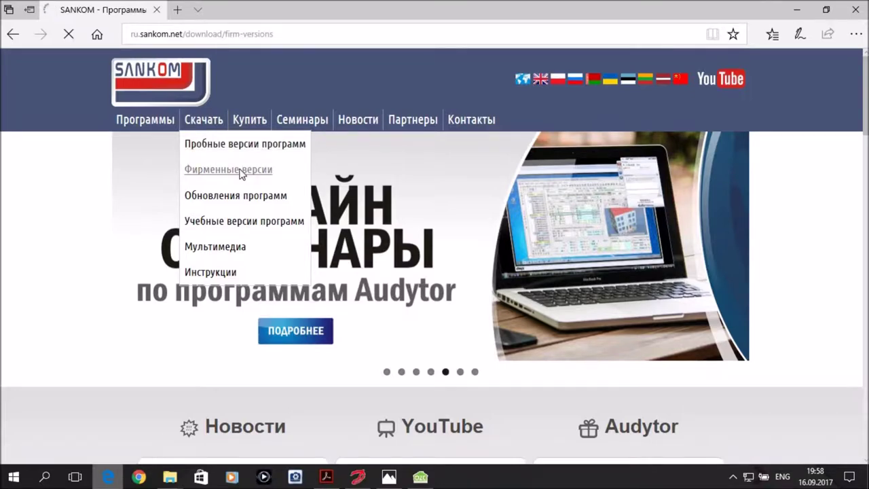
# Look over the list of manufacturers and show the Danfoss program downloads
pyautogui.scroll(-1, 600, 211)
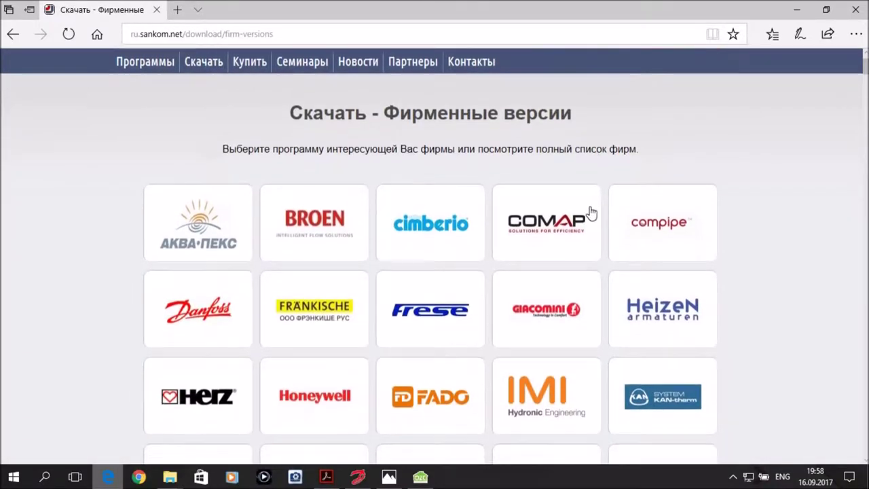
pyautogui.click(168, 213)
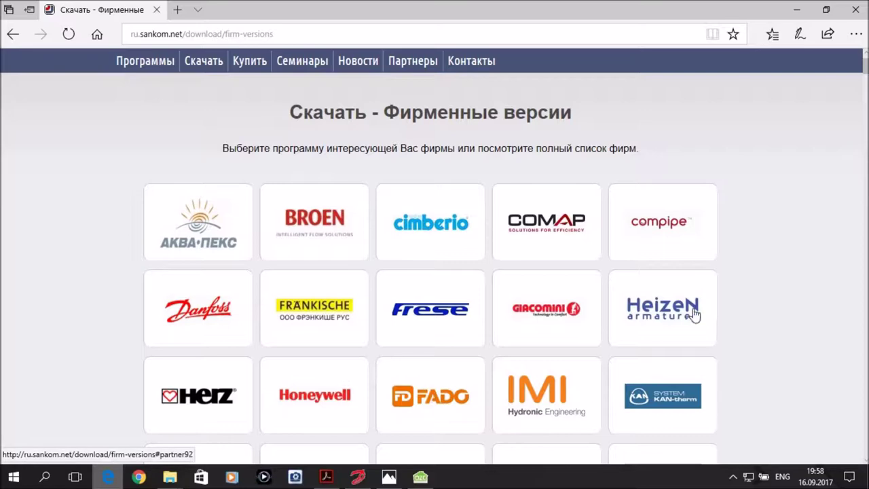
pyautogui.scroll(10, 723, 311)
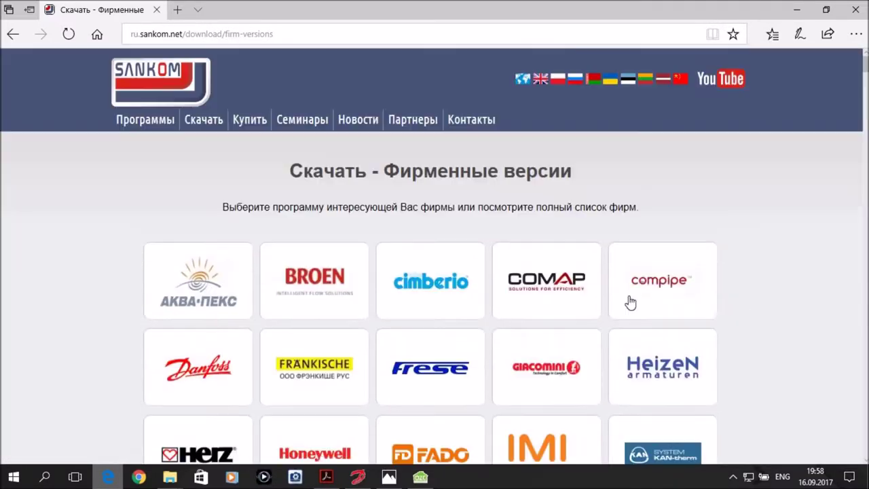
pyautogui.click(196, 372)
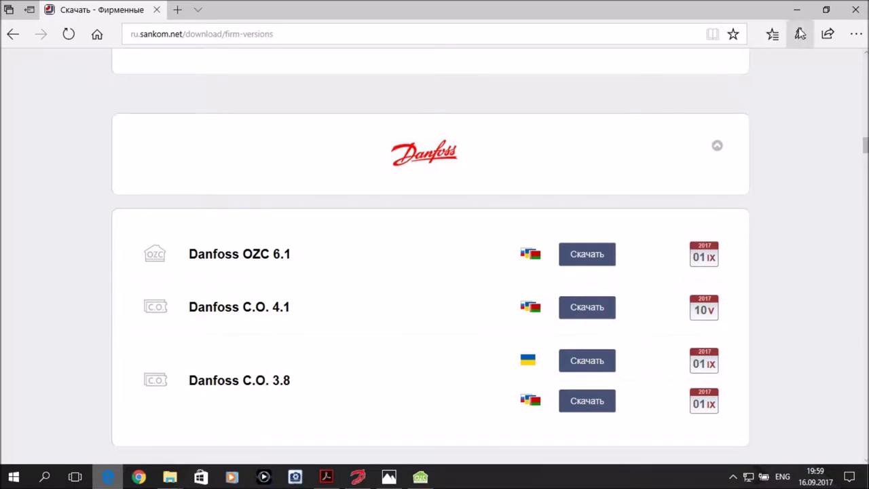
# Switch to Danfoss C.O. and look through the data tables for heating devices, apartment stations, rooms and pipelines
pyautogui.click(796, 11)
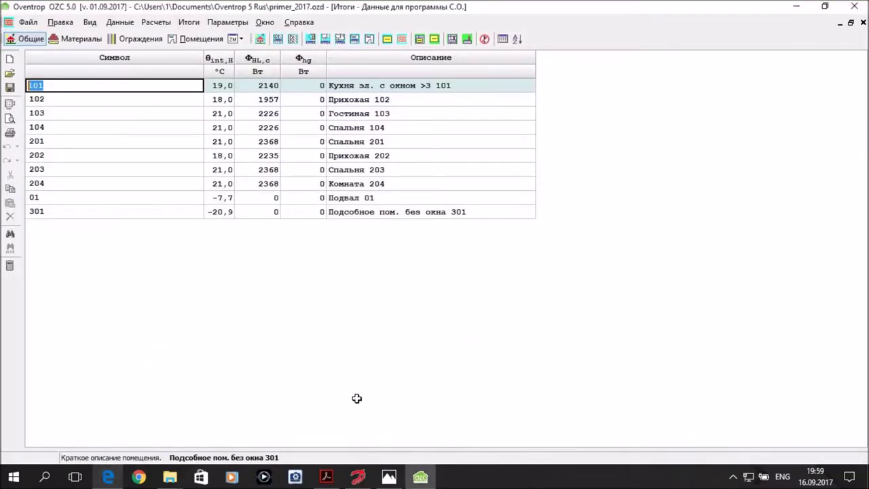
pyautogui.click(367, 478)
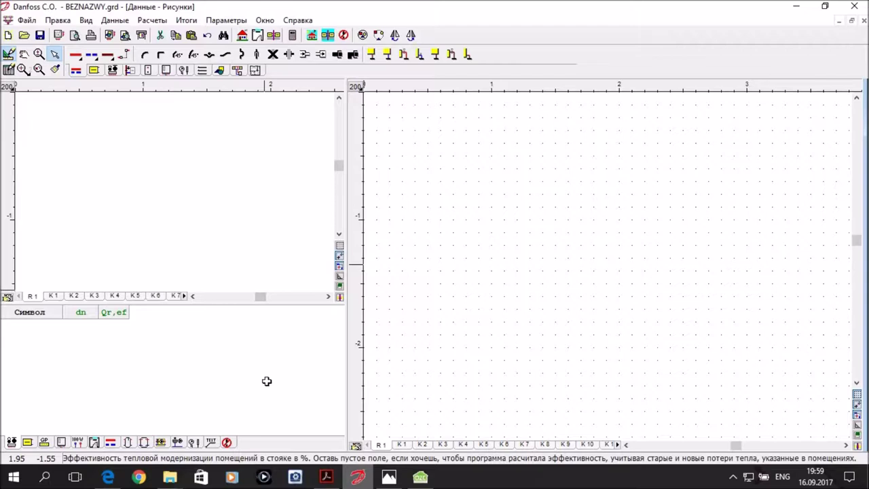
pyautogui.click(44, 442)
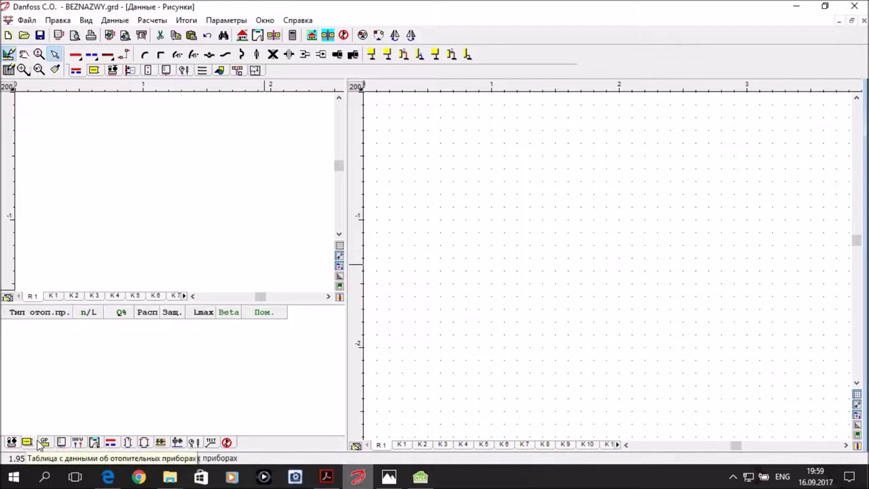
pyautogui.click(62, 442)
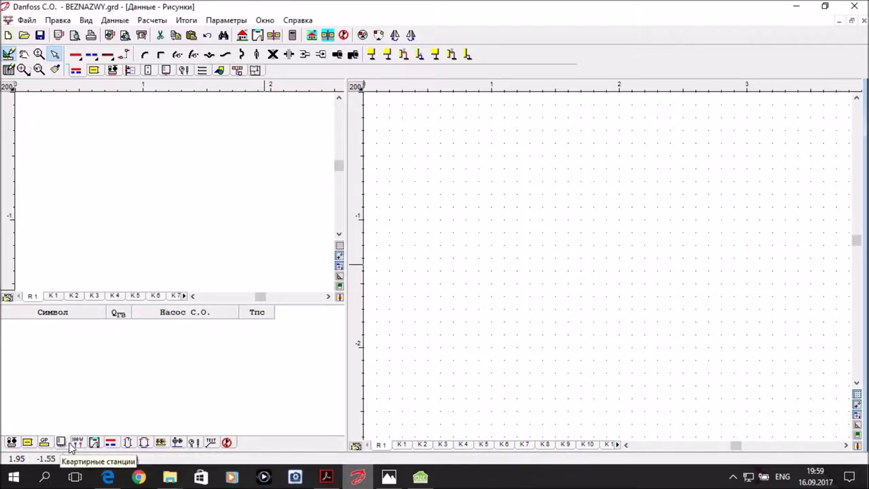
pyautogui.click(78, 444)
pyautogui.click(110, 442)
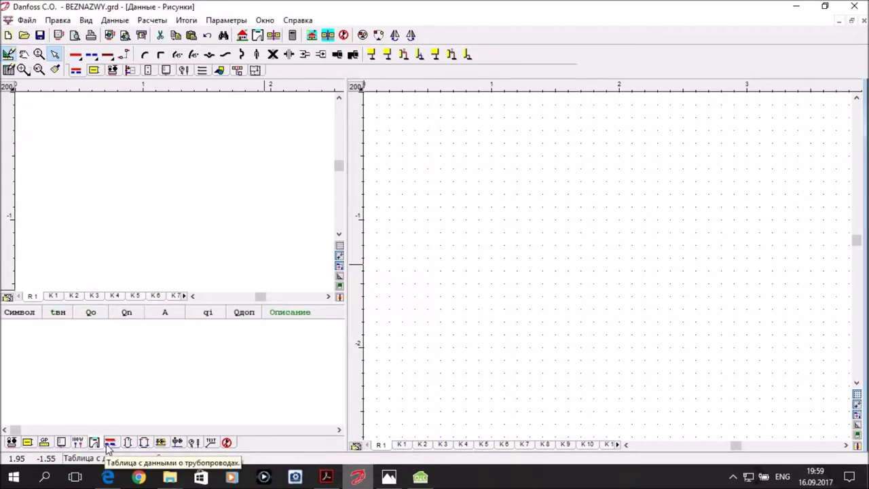
pyautogui.click(10, 442)
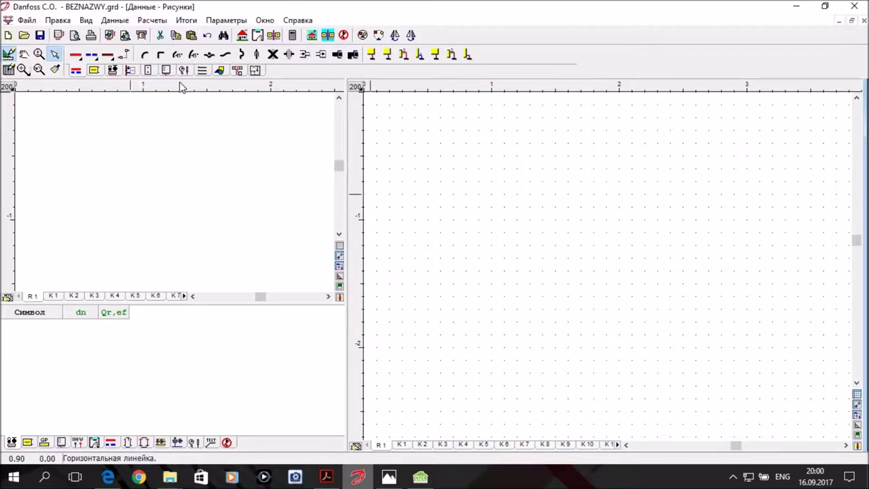
# Review the available file, edit, view and data commands, and open the catalogue of heating devices
pyautogui.click(24, 20)
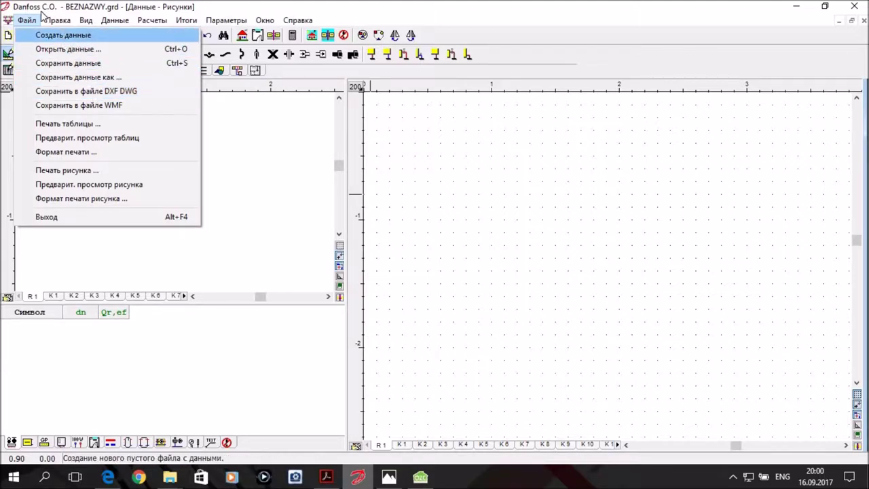
pyautogui.moveTo(49, 21)
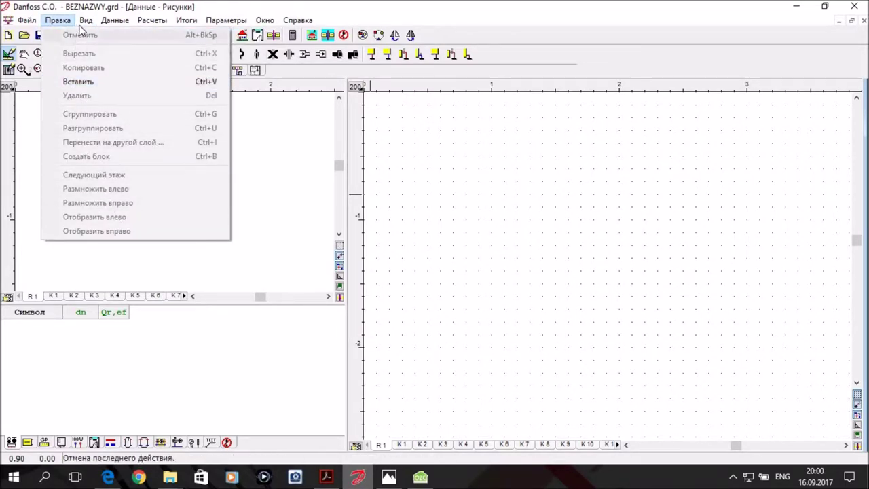
pyautogui.moveTo(80, 26)
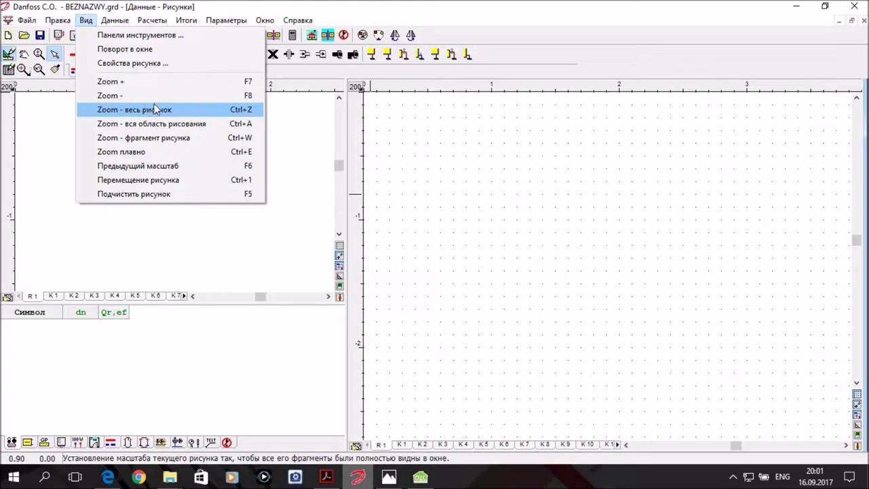
pyautogui.moveTo(115, 24)
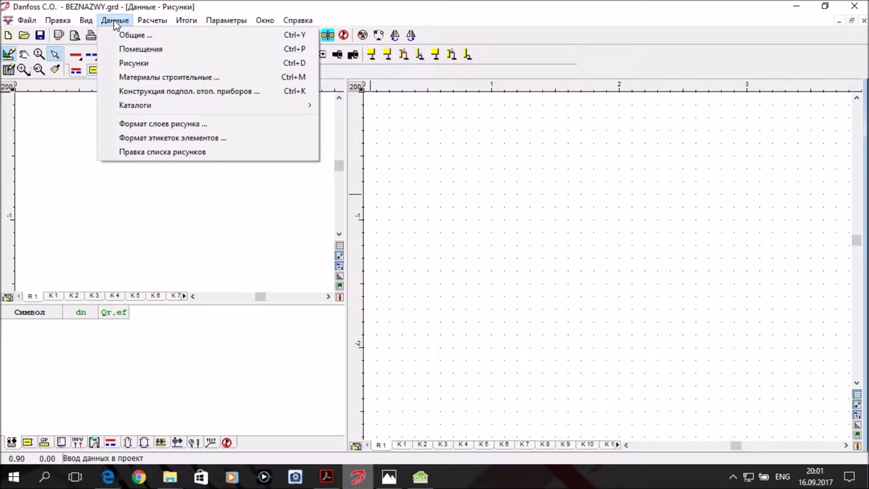
pyautogui.click(115, 23)
pyautogui.click(116, 24)
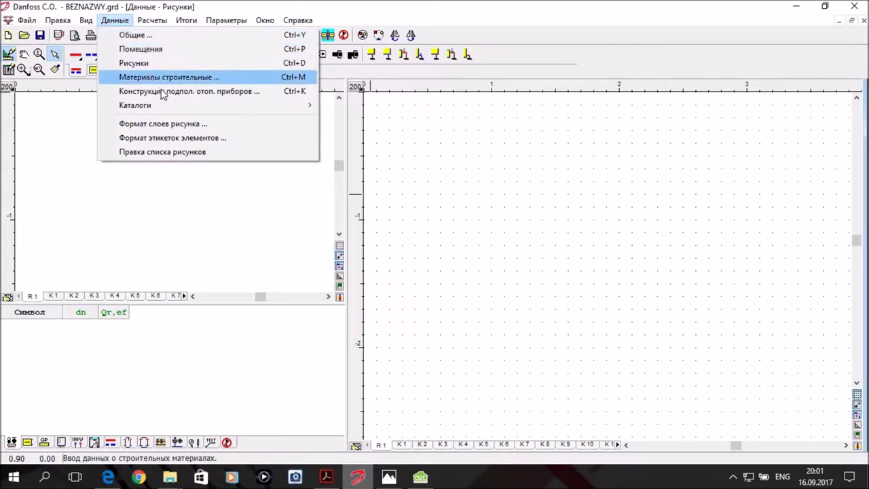
pyautogui.moveTo(163, 109)
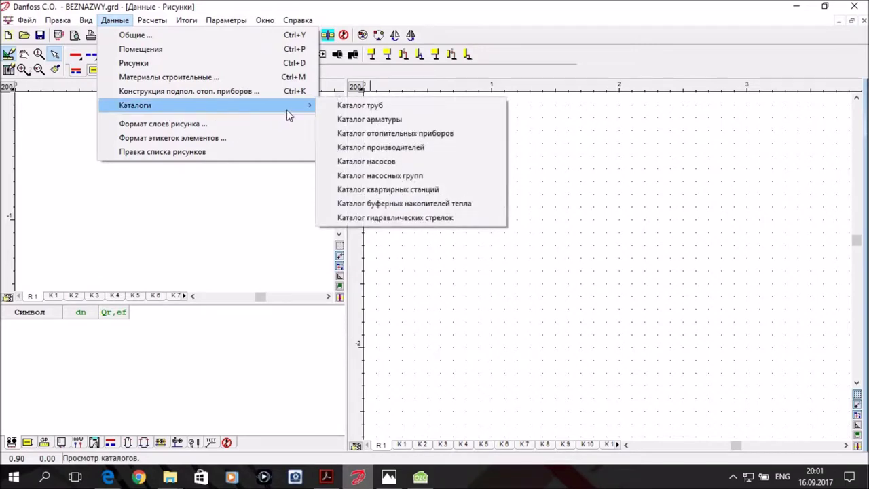
pyautogui.click(417, 134)
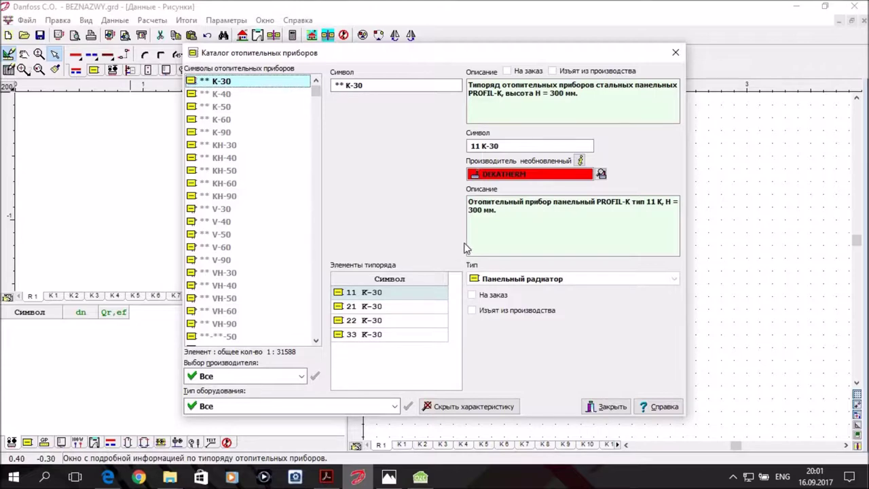
# Check the room results table in Oventrop OZC and return to the Danfoss C.O. heating device catalogue
pyautogui.click(421, 477)
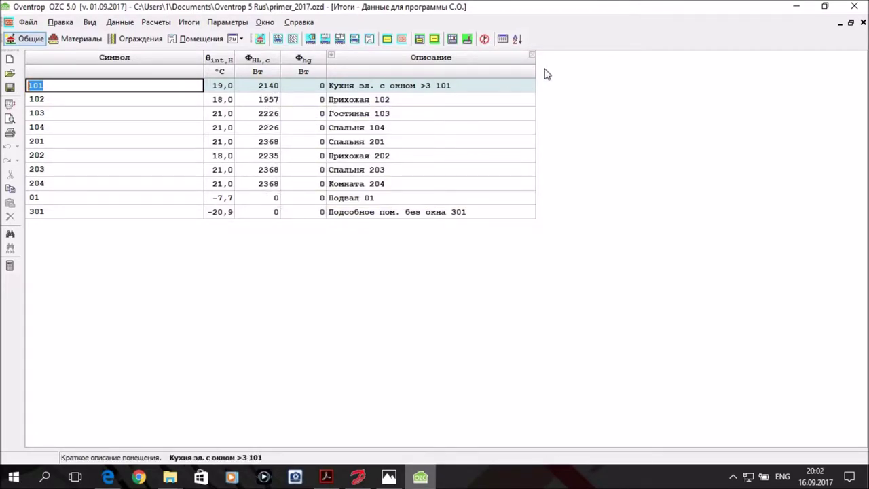
pyautogui.click(796, 7)
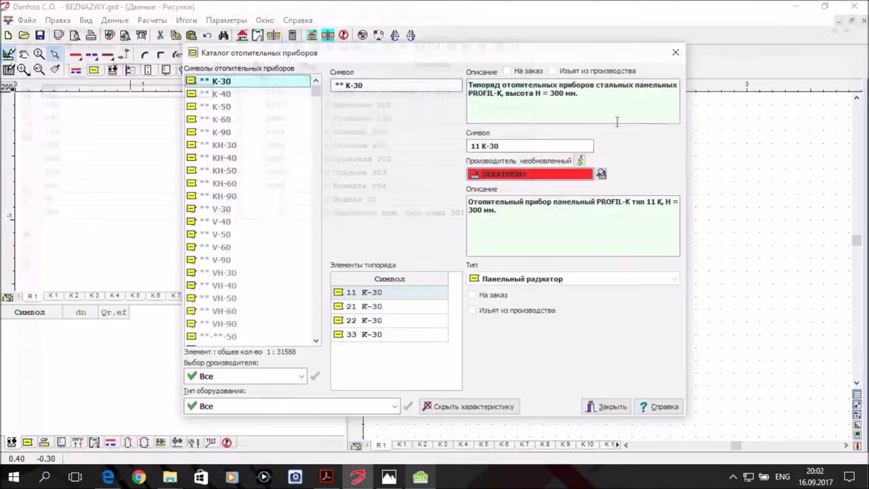
# Look through the manufacturers in the heating device catalogue and filter it by SIRA GROUP
pyautogui.click(301, 377)
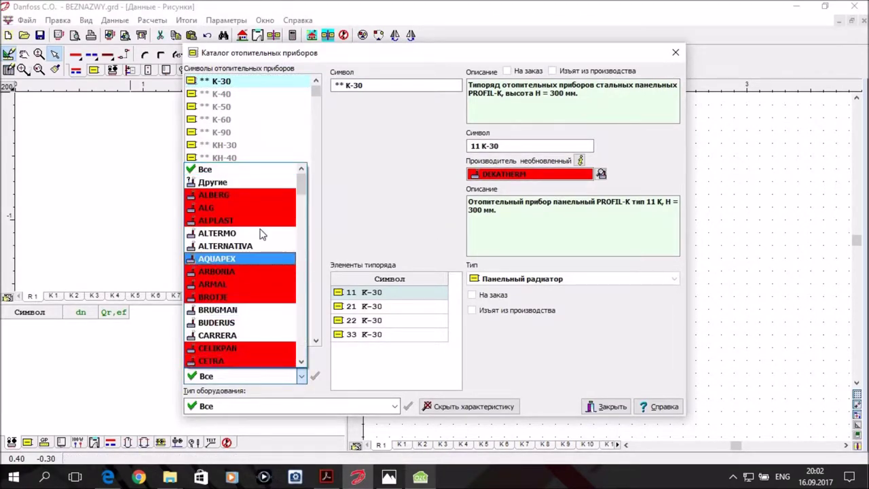
pyautogui.scroll(-1, 257, 271)
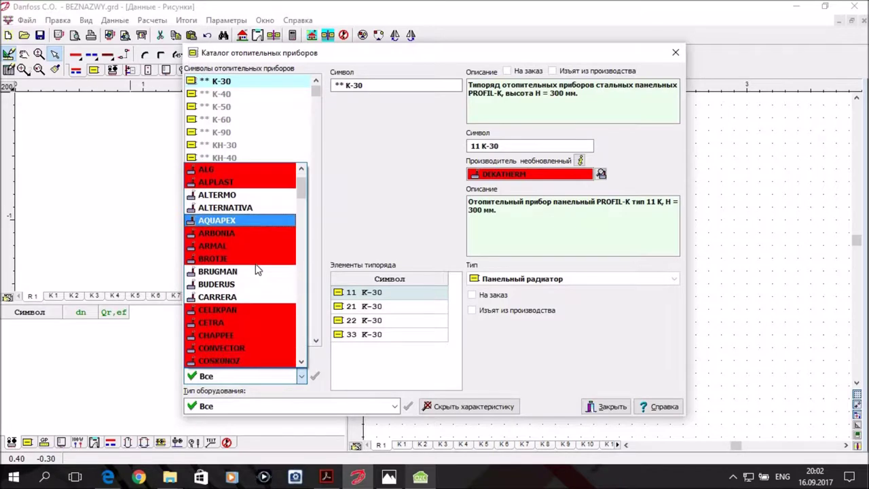
pyautogui.scroll(-6, 257, 270)
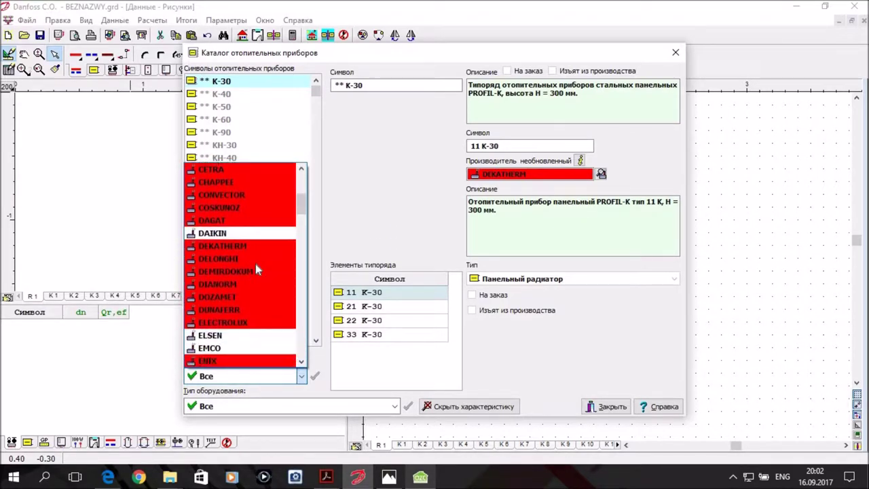
pyautogui.scroll(-8, 257, 270)
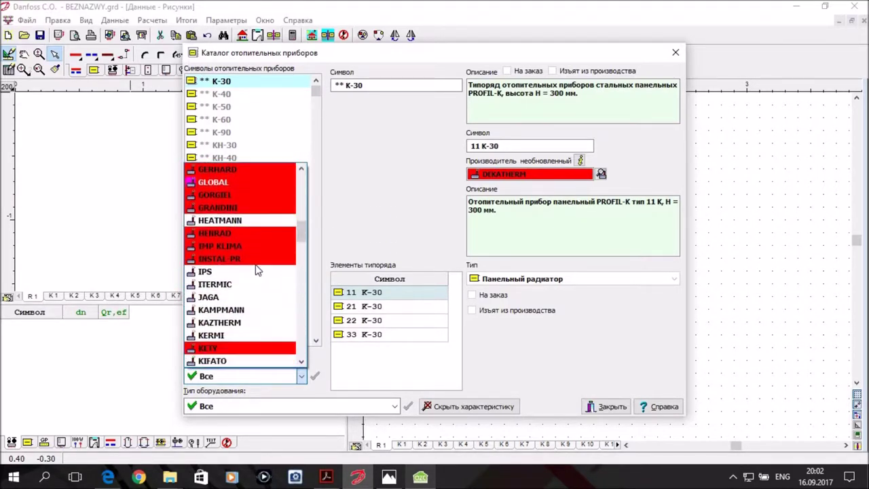
pyautogui.scroll(-8, 257, 270)
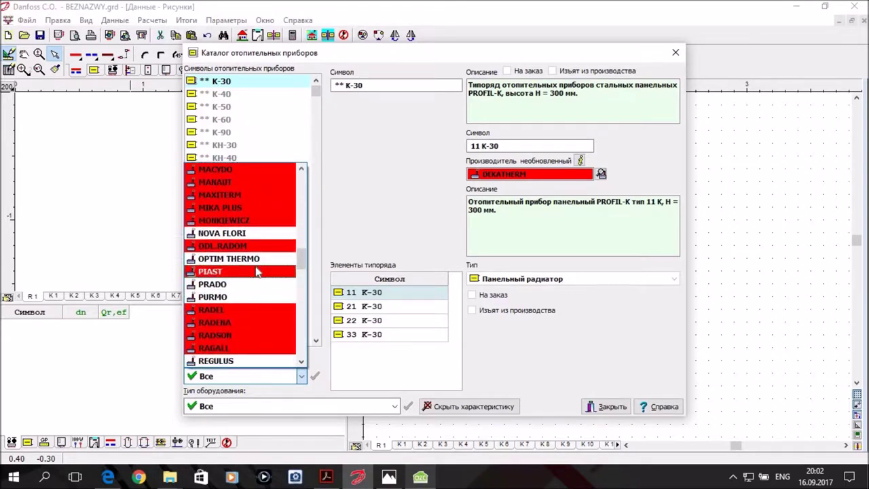
pyautogui.scroll(-6, 256, 271)
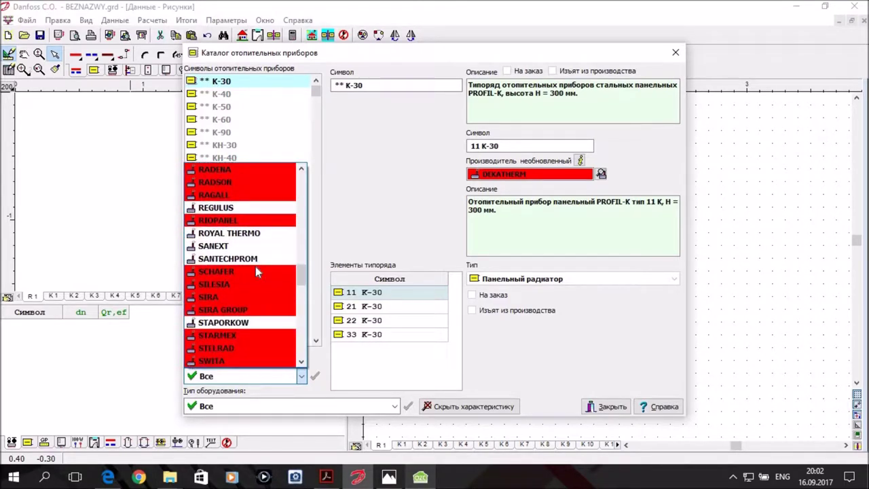
pyautogui.scroll(-1, 256, 266)
pyautogui.click(255, 267)
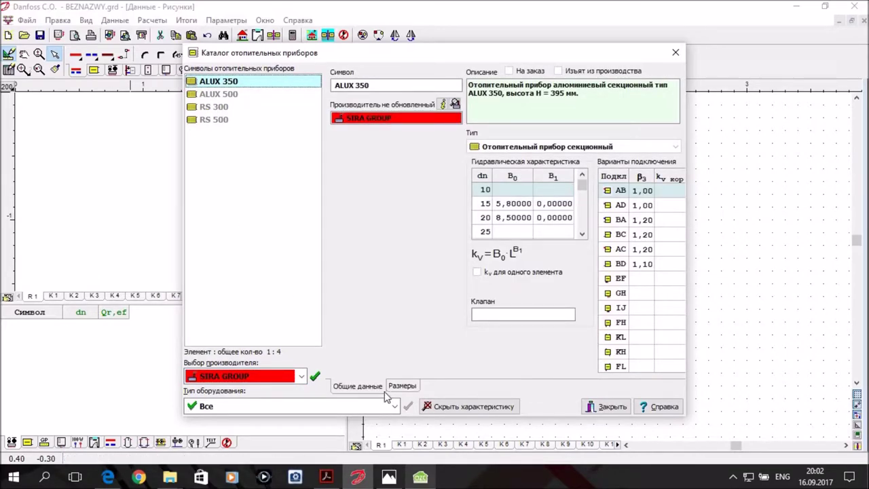
# Review the equipment types, keep all of them, and examine the general data of the RS 300 and RS 500 radiators
pyautogui.click(394, 406)
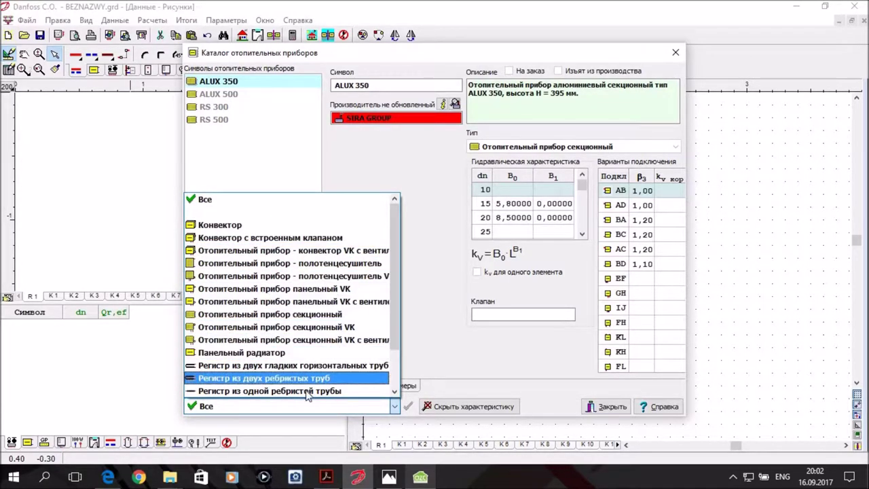
pyautogui.click(239, 198)
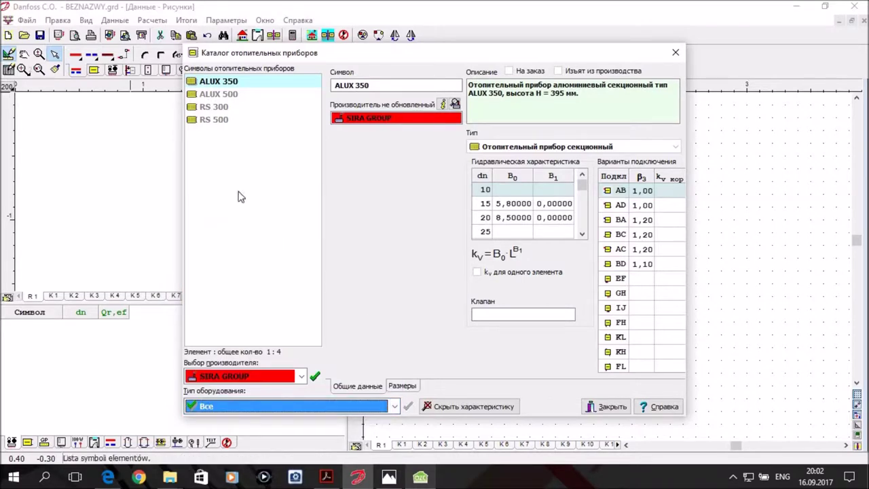
pyautogui.click(221, 110)
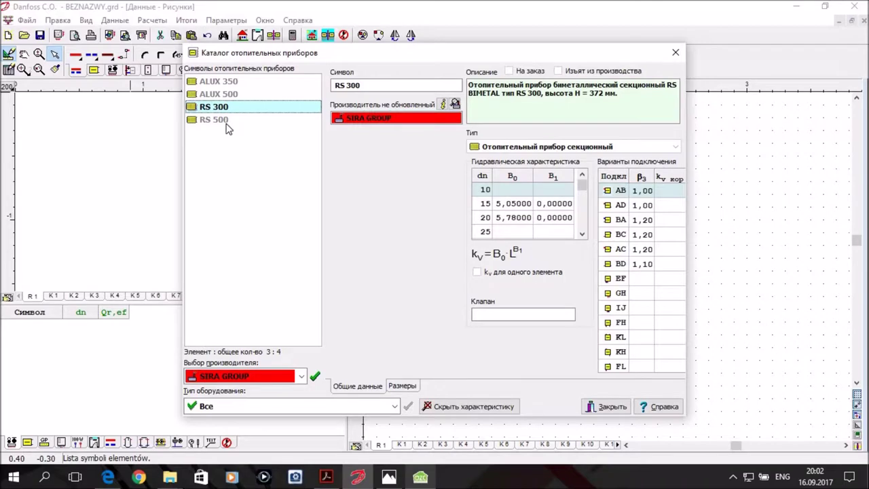
pyautogui.click(229, 122)
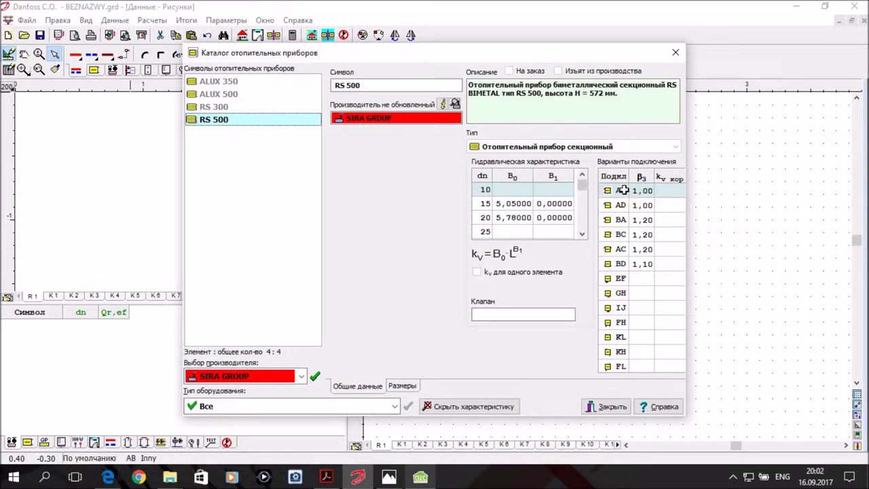
pyautogui.moveTo(622, 190)
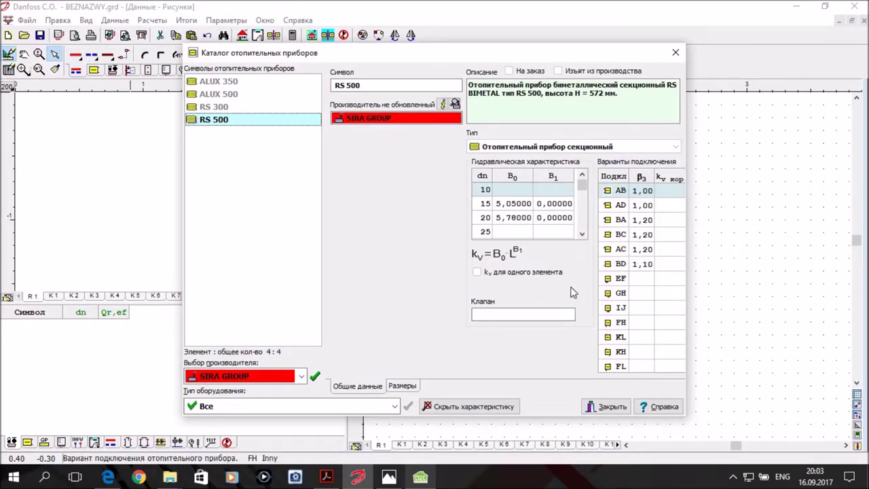
# Show the RS 500 size table and set its supply temperature to 90 °C
pyautogui.click(409, 385)
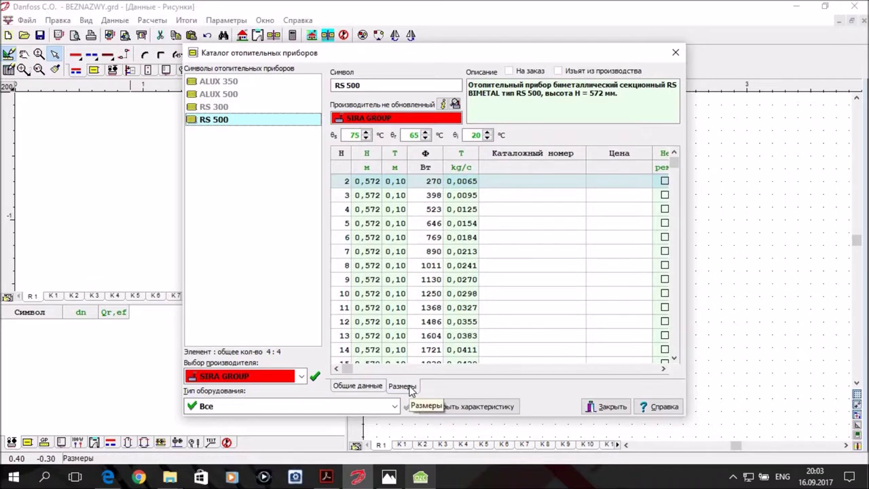
pyautogui.click(366, 132)
pyautogui.click(366, 132)
pyautogui.click(366, 132)
pyautogui.click(366, 131)
pyautogui.click(366, 132)
pyautogui.click(365, 131)
pyautogui.click(366, 132)
pyautogui.click(366, 131)
pyautogui.click(365, 131)
pyautogui.click(366, 132)
pyautogui.click(367, 133)
pyautogui.click(367, 132)
pyautogui.click(366, 132)
pyautogui.click(367, 132)
pyautogui.click(366, 132)
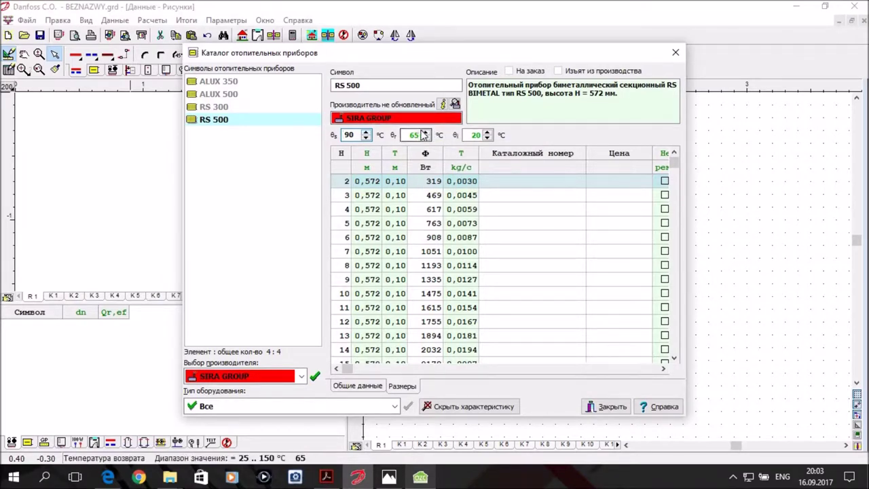
# Set the return temperature to 70 °C and the indoor temperature to 21 °C for the RS 500 size table
pyautogui.click(426, 132)
pyautogui.click(427, 132)
pyautogui.click(426, 132)
pyautogui.click(426, 132)
pyautogui.click(427, 132)
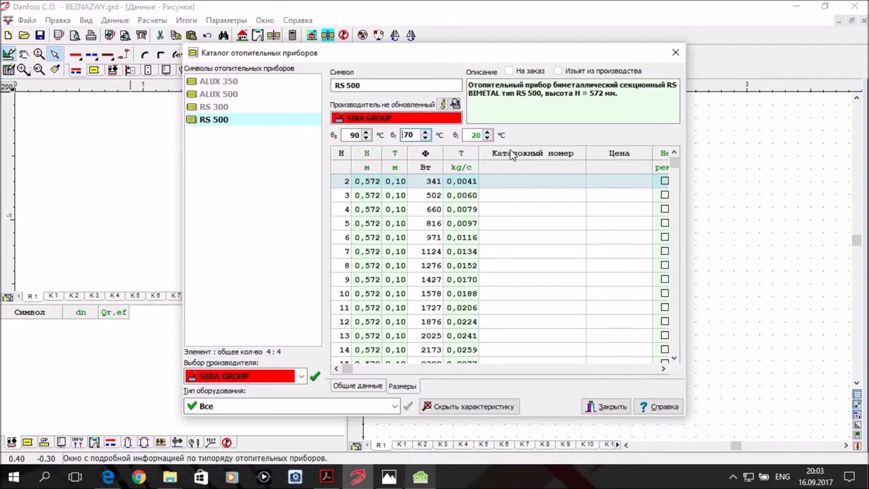
pyautogui.click(487, 132)
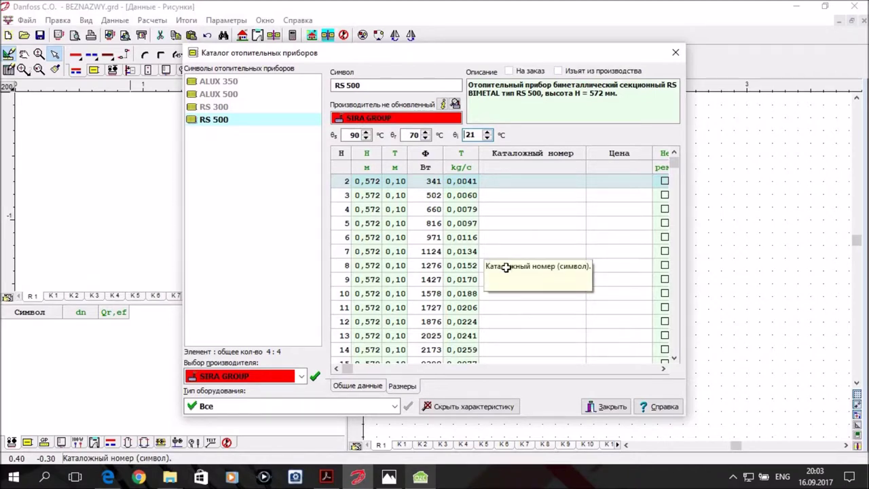
# Examine the RS 500 heat outputs by number of sections alongside the house plan image, and close the heating device catalogue
pyautogui.scroll(-1, 504, 265)
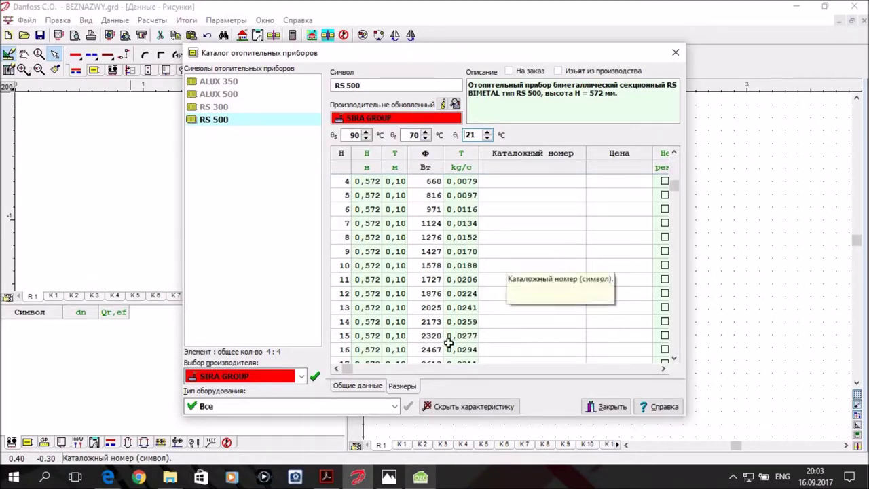
pyautogui.scroll(-1, 525, 343)
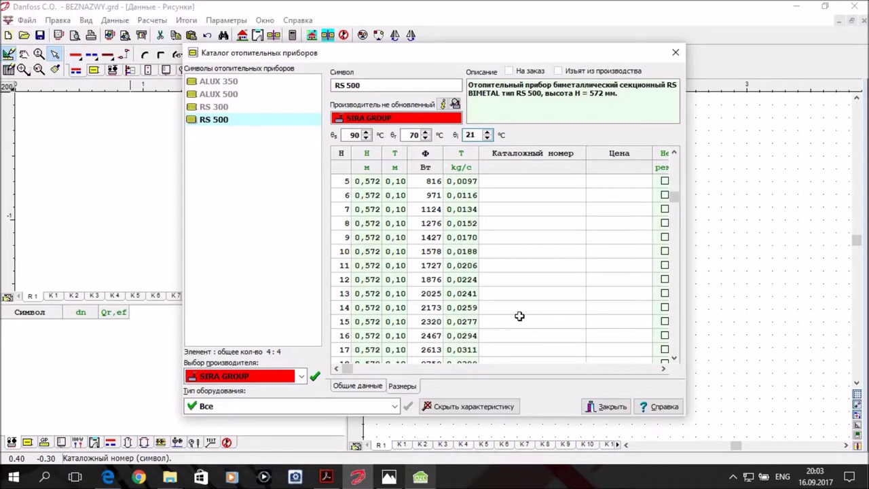
pyautogui.click(391, 477)
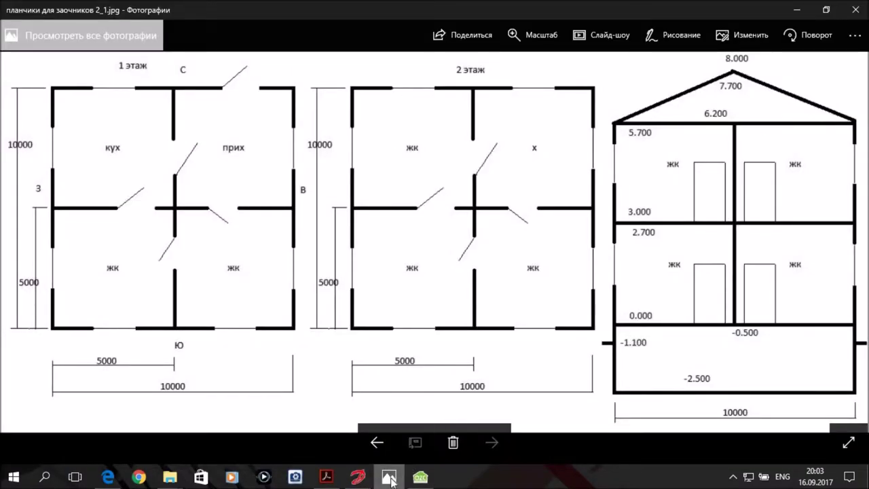
pyautogui.click(391, 478)
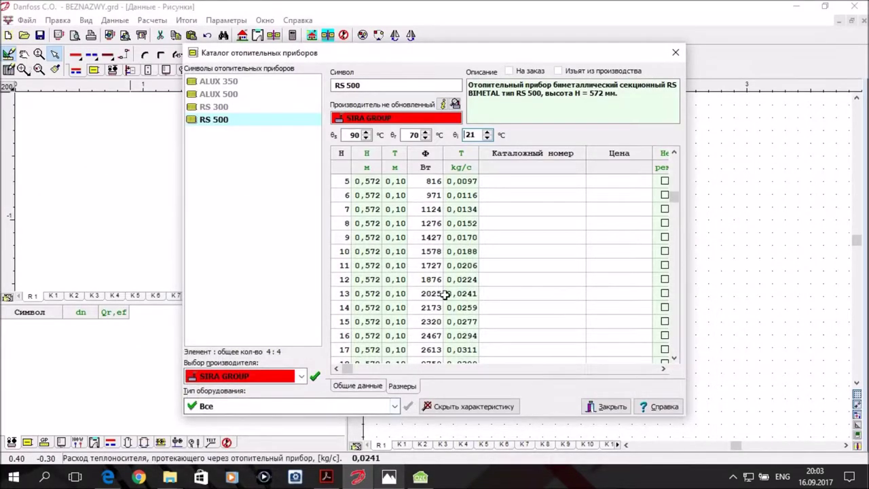
pyautogui.scroll(1, 503, 310)
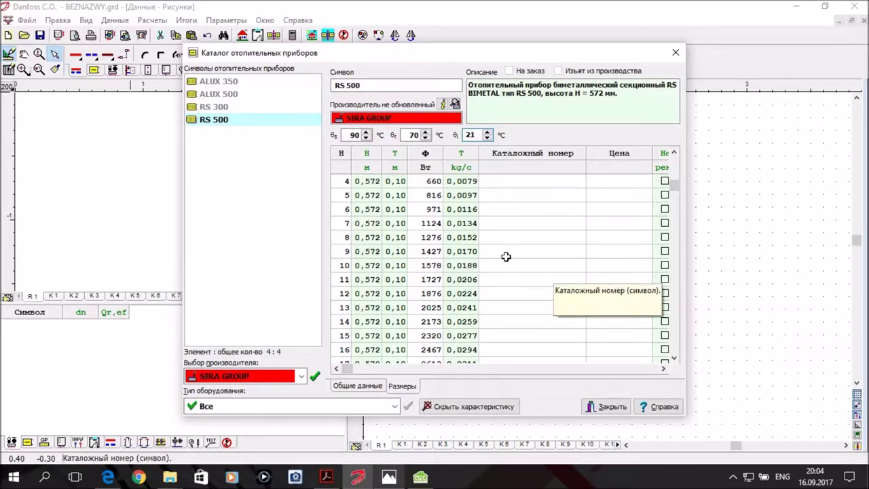
pyautogui.scroll(2, 505, 257)
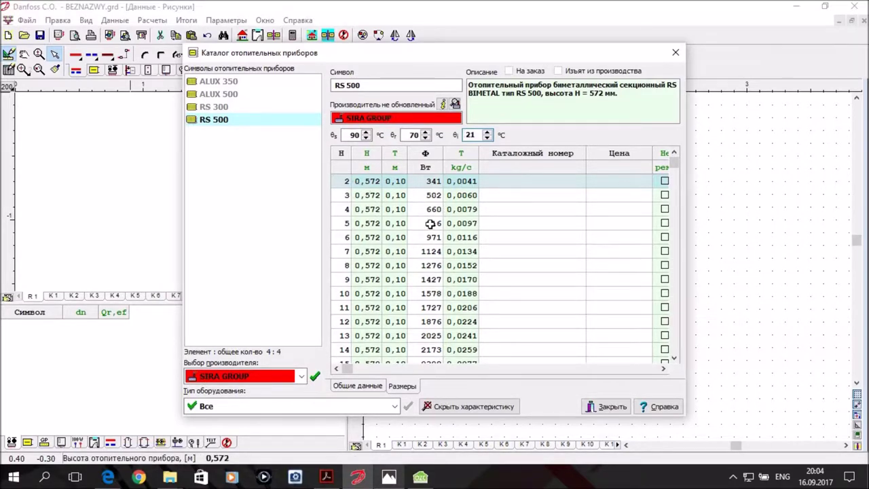
pyautogui.scroll(-5, 430, 238)
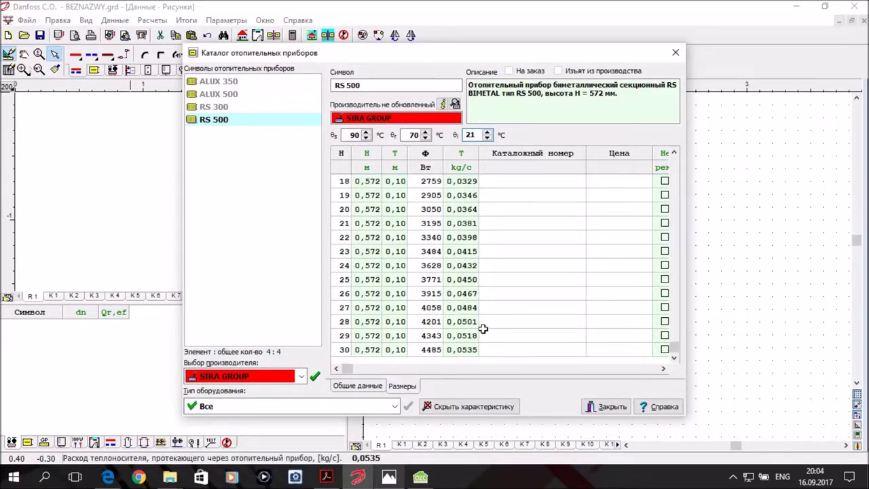
pyautogui.scroll(5, 482, 324)
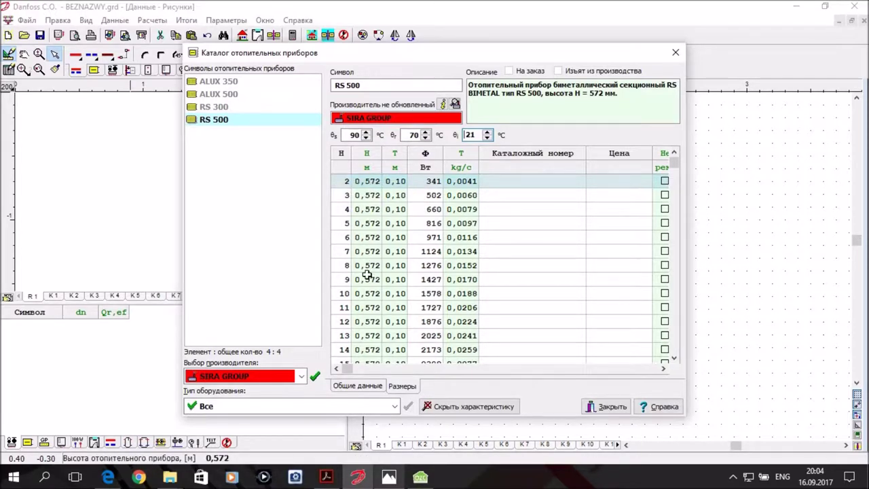
pyautogui.scroll(-1, 382, 342)
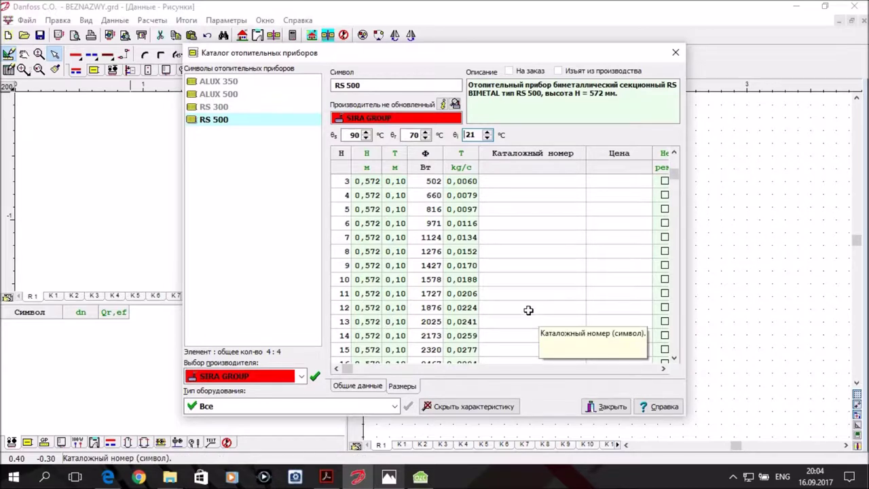
pyautogui.scroll(1, 528, 314)
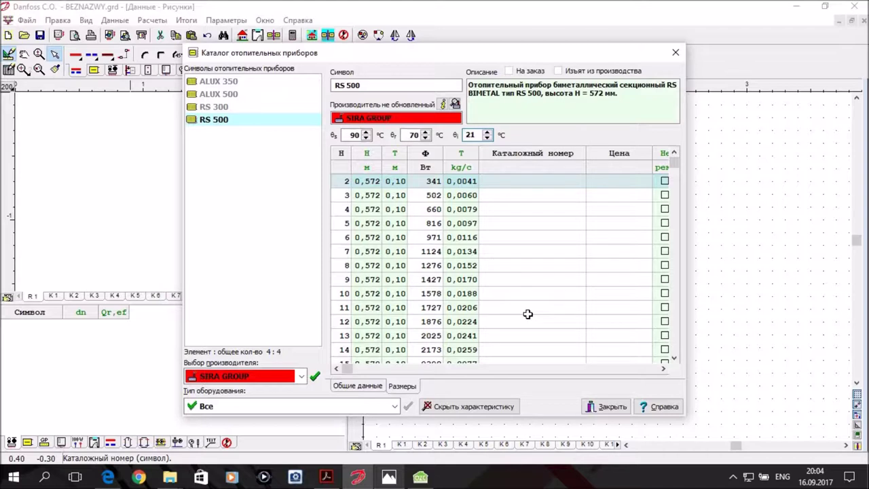
pyautogui.scroll(-16, 528, 314)
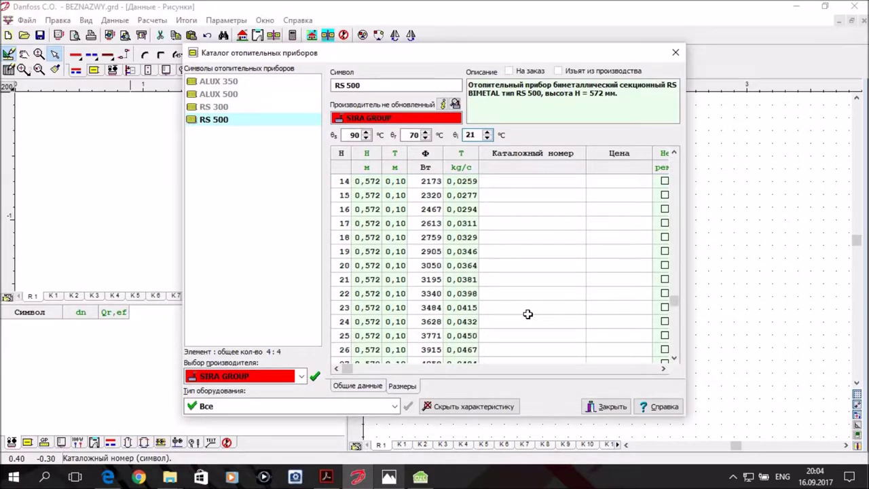
pyautogui.scroll(16, 527, 313)
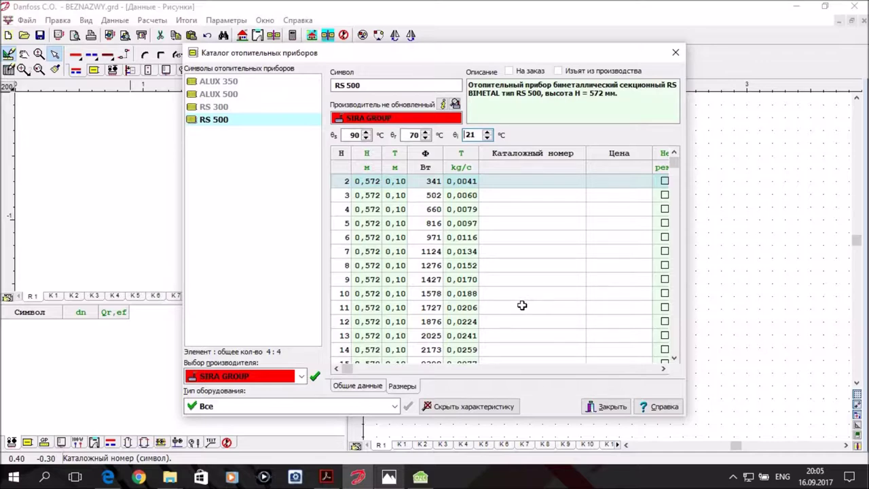
pyautogui.click(606, 410)
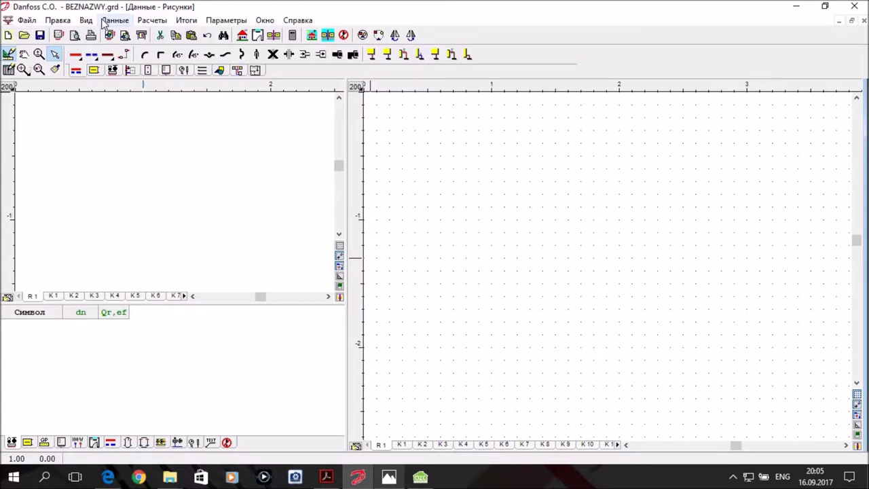
# Import the OZC results file primer_2017.ozr from the Oventrop 5 Rus folder in Documents into the rooms data table
pyautogui.click(106, 22)
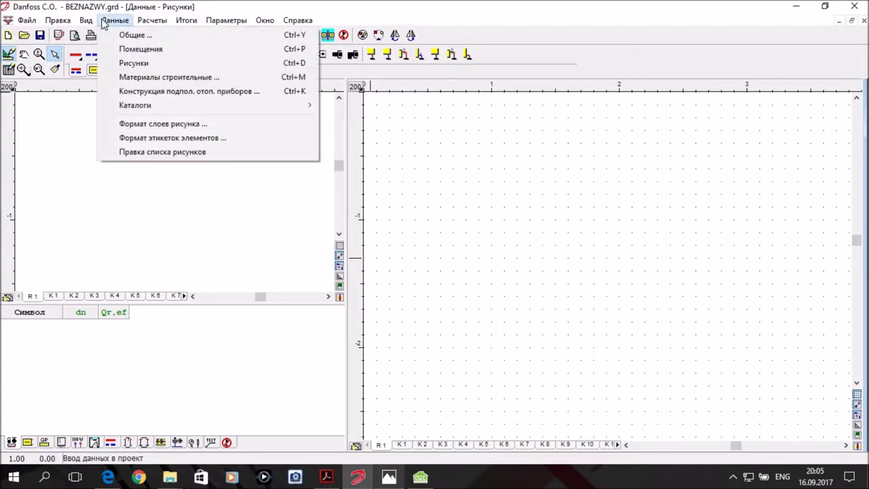
pyautogui.click(163, 51)
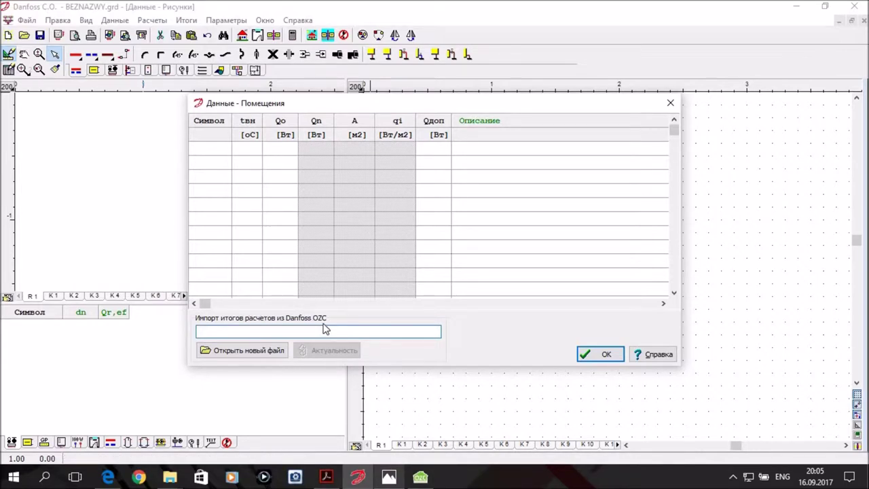
pyautogui.click(267, 351)
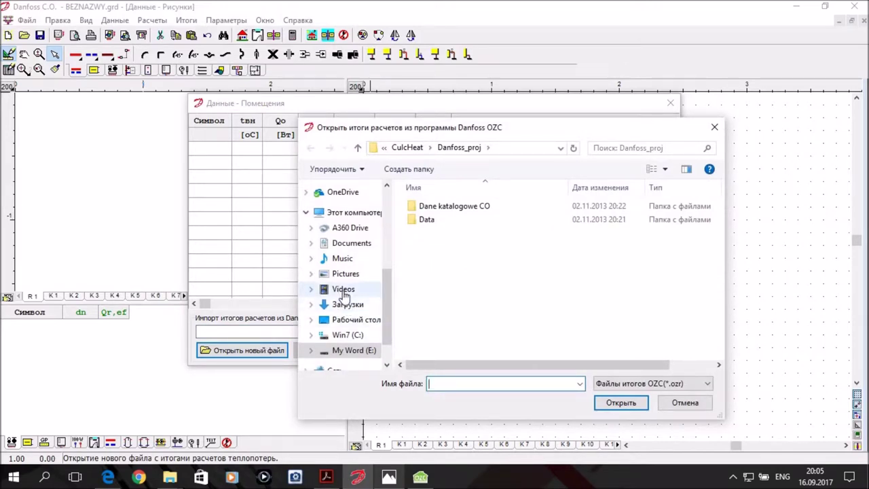
pyautogui.scroll(-1, 344, 293)
pyautogui.scroll(5, 344, 293)
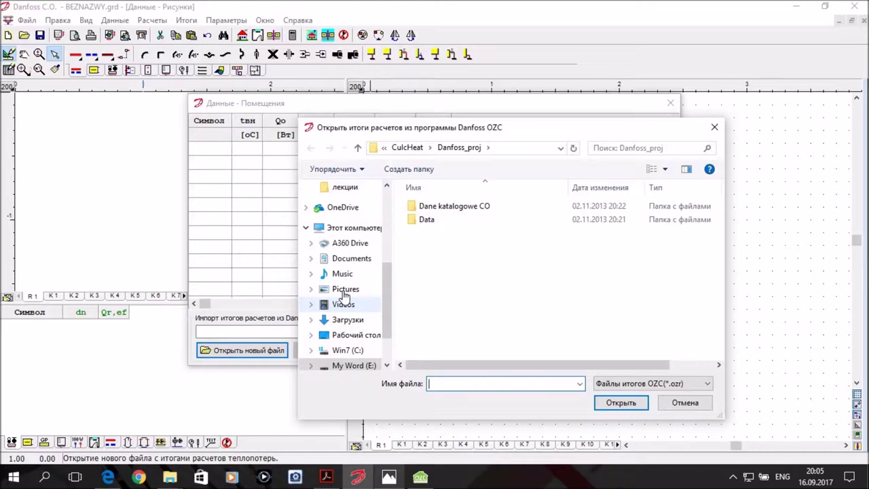
pyautogui.scroll(5, 345, 294)
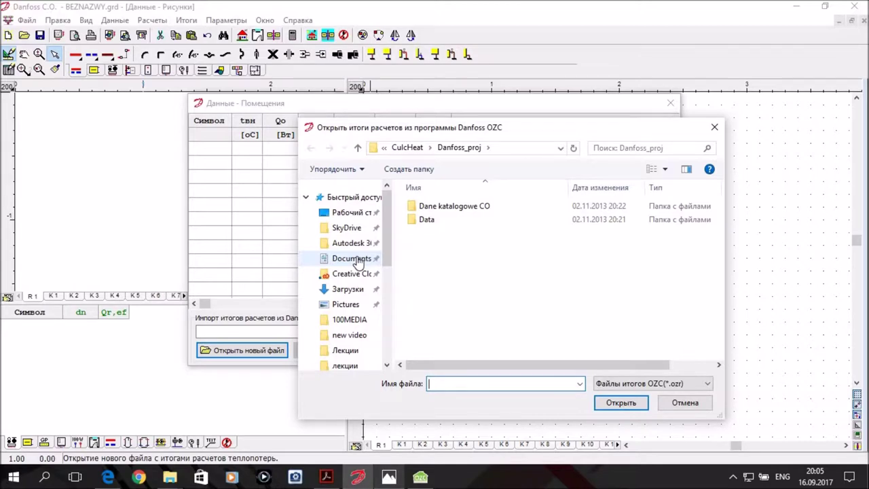
pyautogui.scroll(-5, 358, 262)
pyautogui.scroll(-1, 358, 262)
pyautogui.click(359, 304)
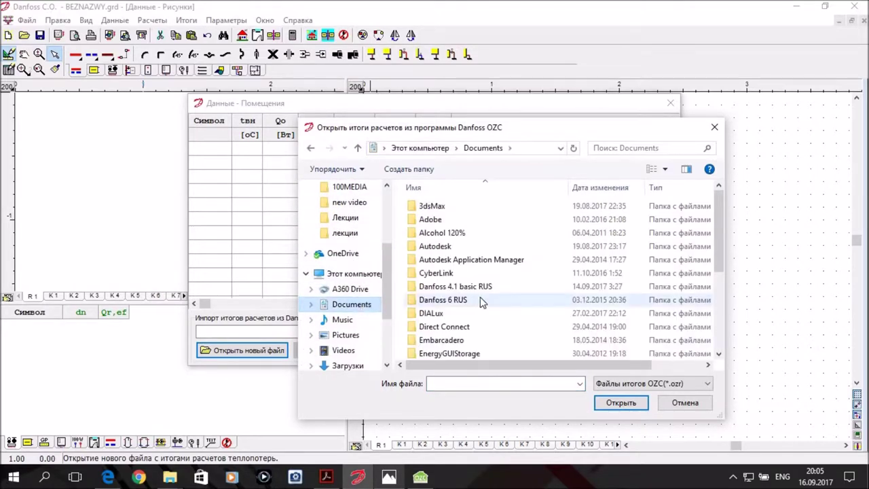
pyautogui.scroll(-3, 502, 302)
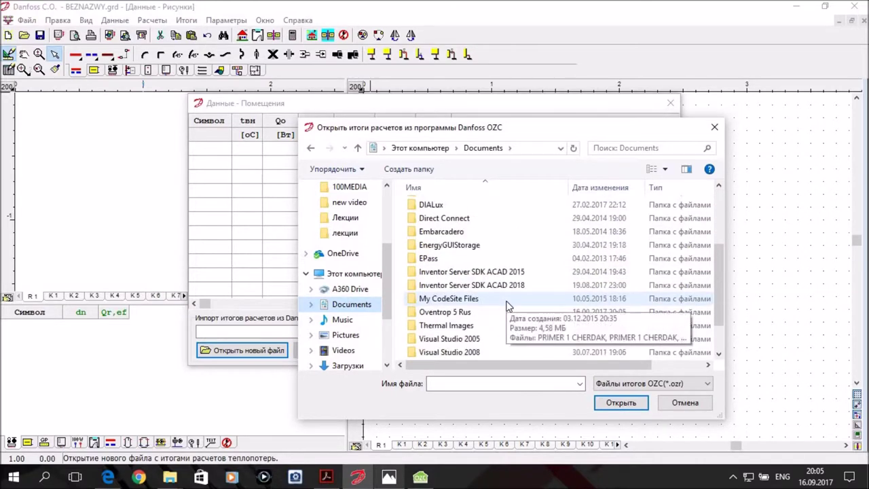
pyautogui.click(461, 313)
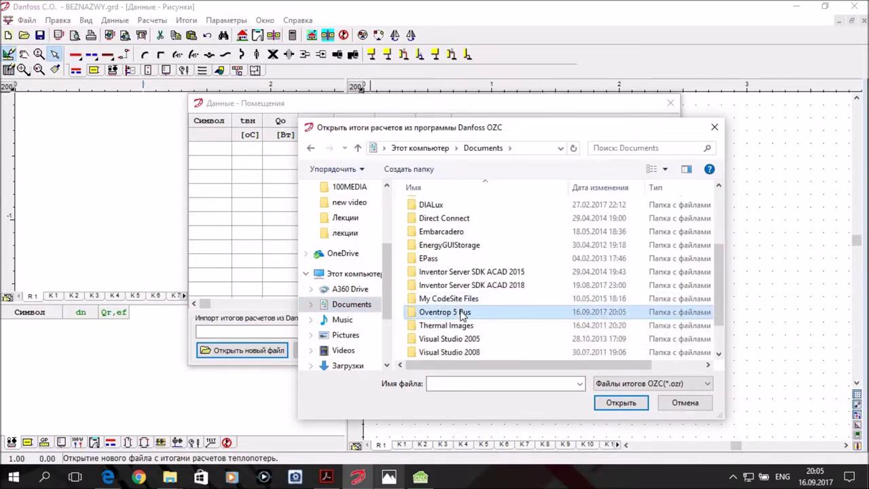
pyautogui.doubleClick(462, 313)
pyautogui.click(457, 304)
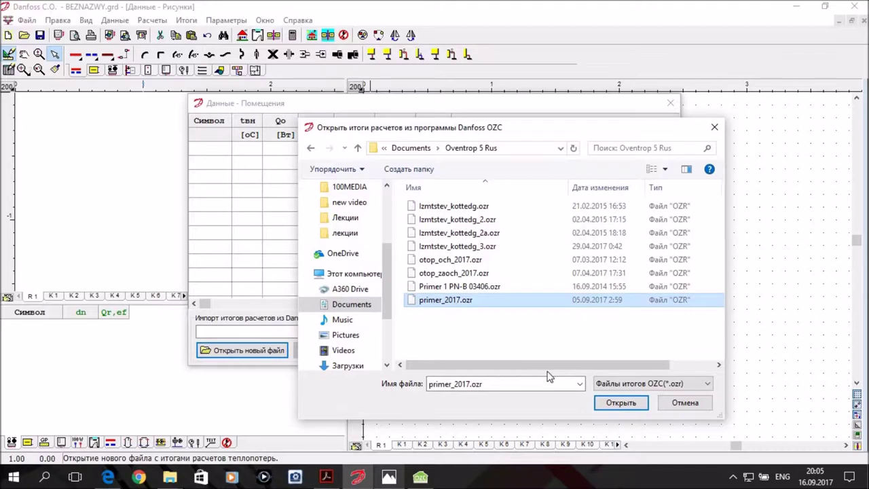
pyautogui.click(614, 403)
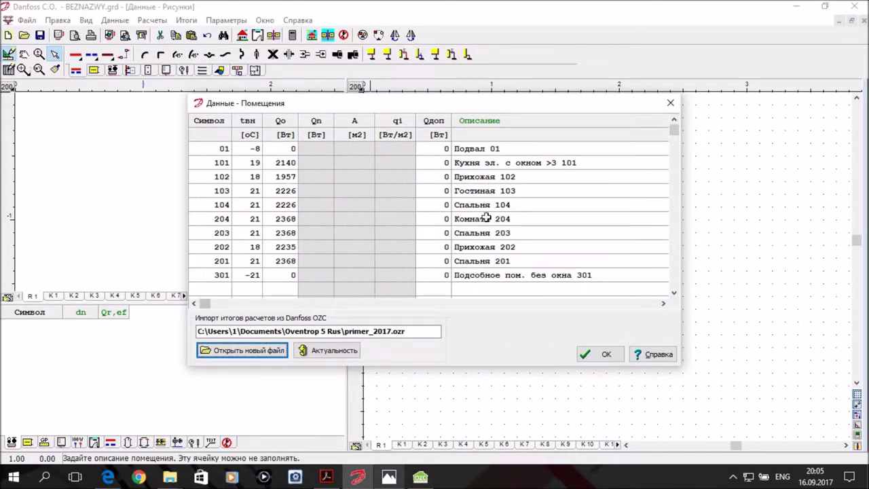
# Compare the imported room temperatures and heat losses with the results table in Oventrop OZC, and return to Danfoss C.O
pyautogui.click(420, 477)
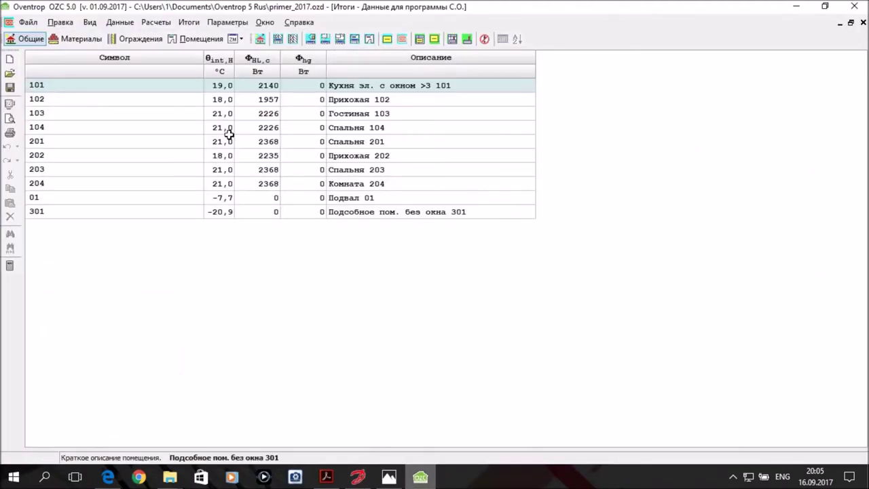
pyautogui.click(420, 477)
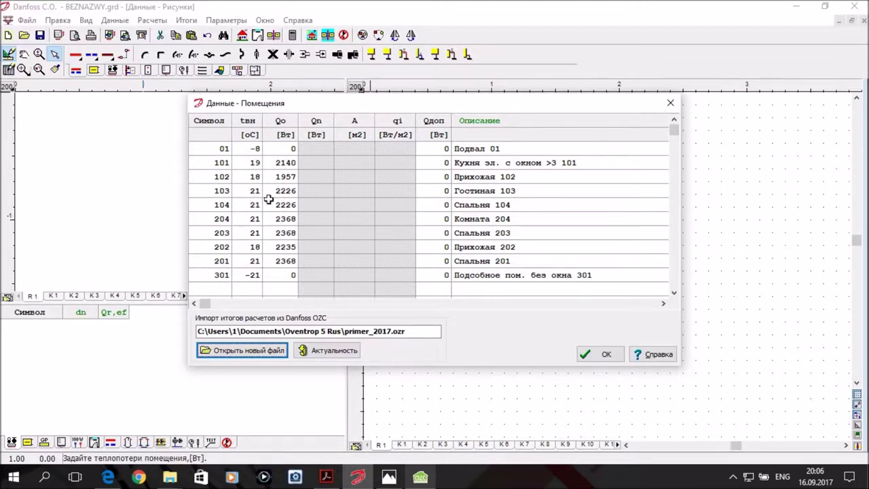
# Delete the rows for basement room 01 and unheated utility room 301 from the rooms data table, and accept the remaining rooms
pyautogui.click(223, 148)
pyautogui.rightClick(224, 149)
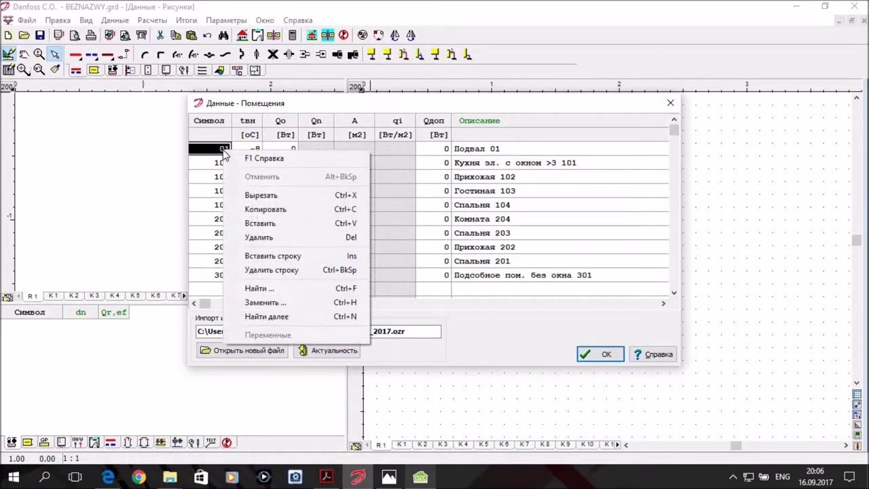
pyautogui.click(297, 269)
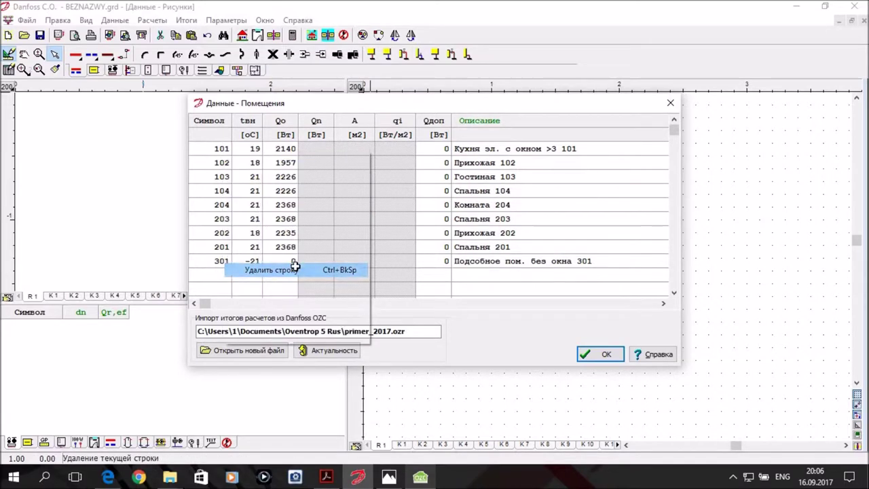
pyautogui.click(216, 262)
pyautogui.rightClick(216, 262)
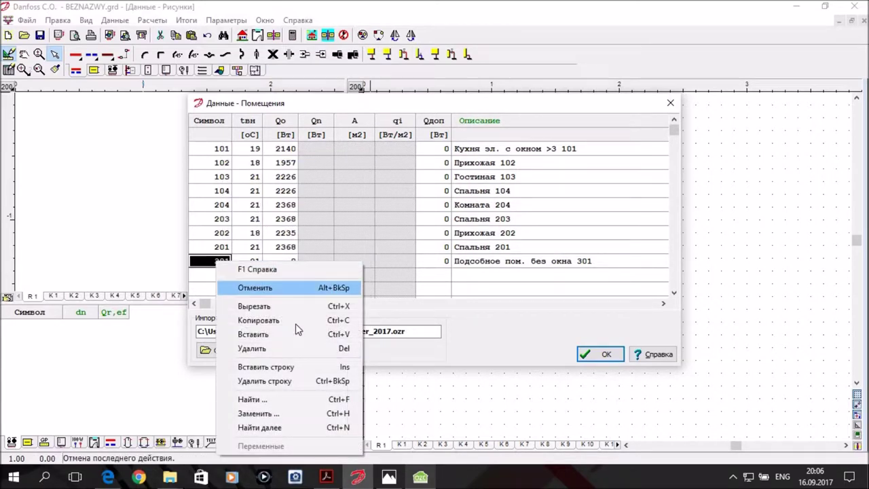
pyautogui.click(306, 382)
pyautogui.click(460, 232)
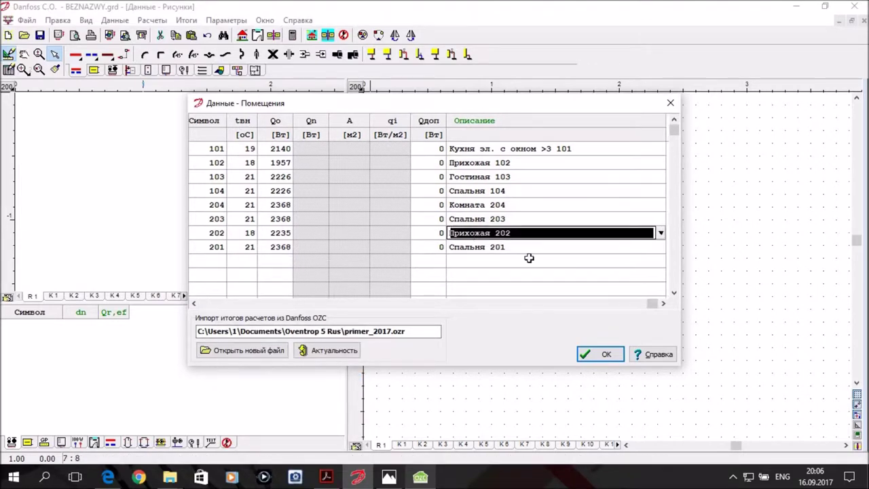
pyautogui.click(195, 305)
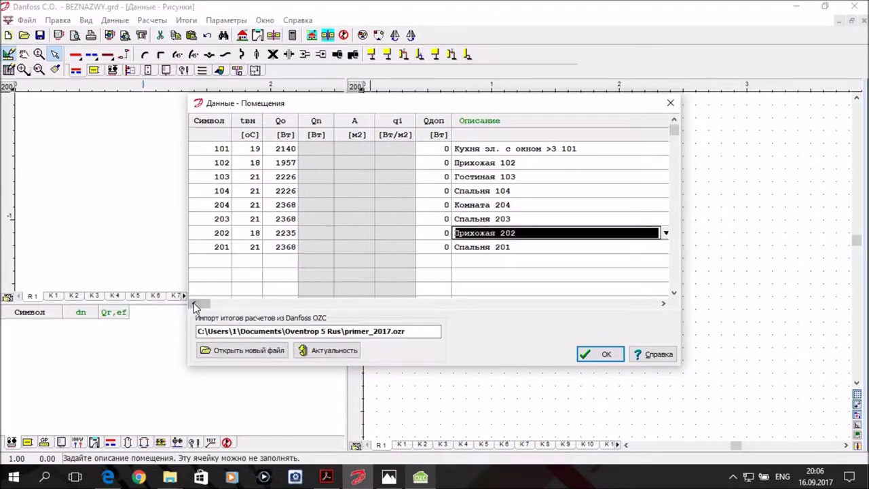
pyautogui.click(213, 284)
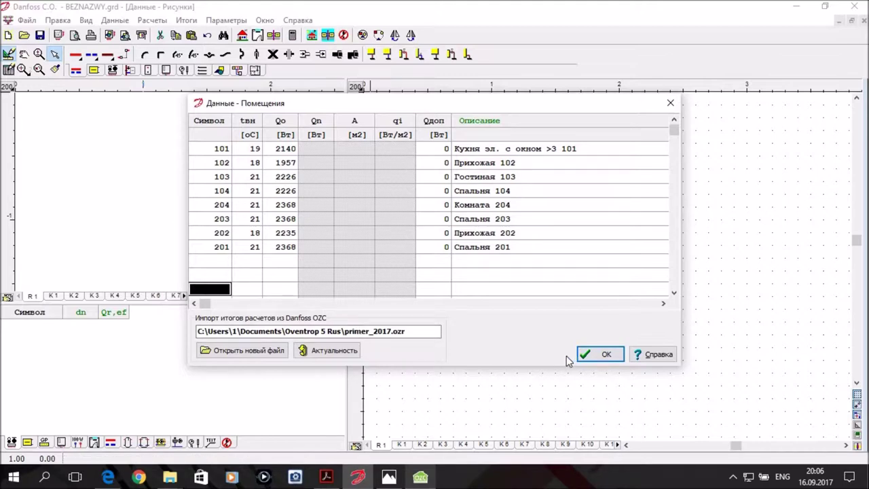
pyautogui.click(606, 359)
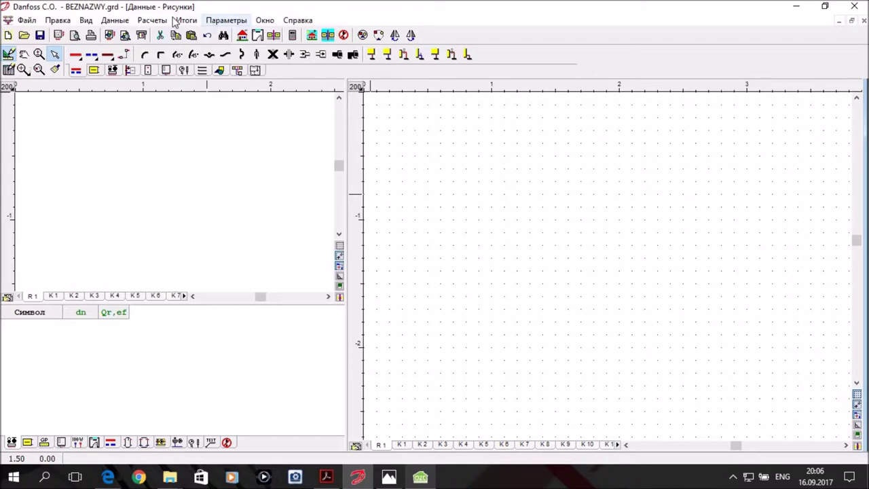
pyautogui.click(186, 21)
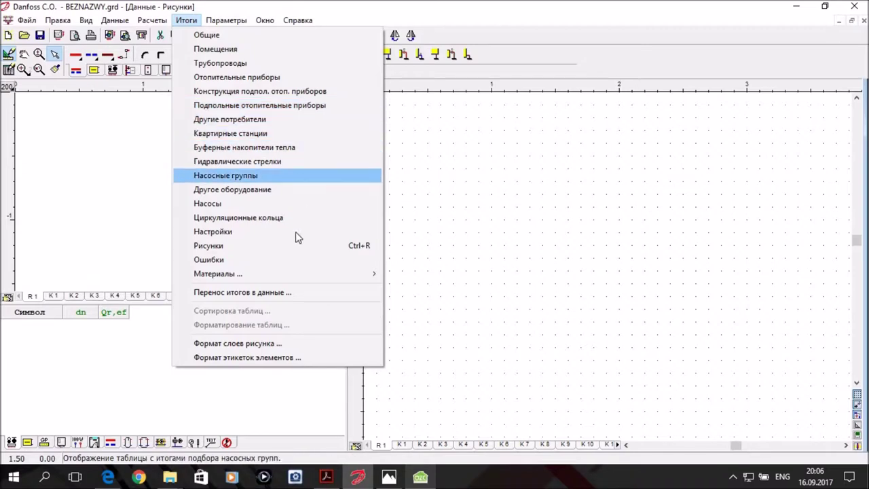
pyautogui.moveTo(288, 274)
pyautogui.moveTo(320, 276)
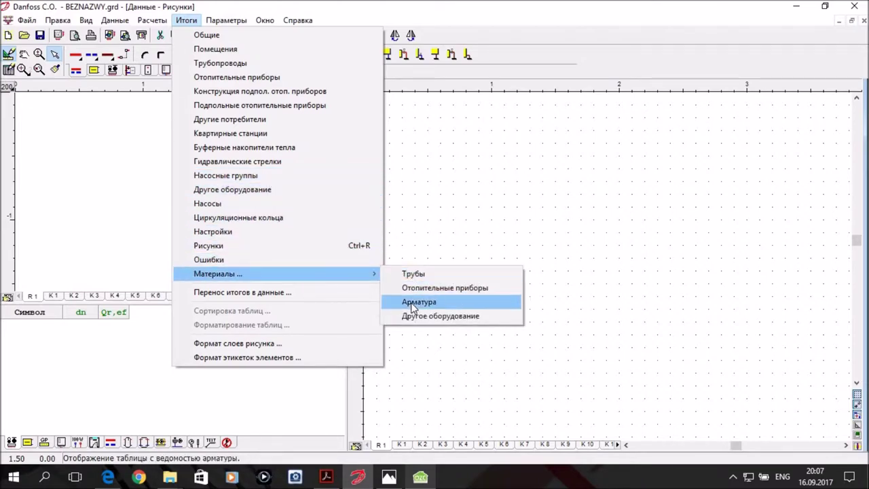
pyautogui.moveTo(215, 26)
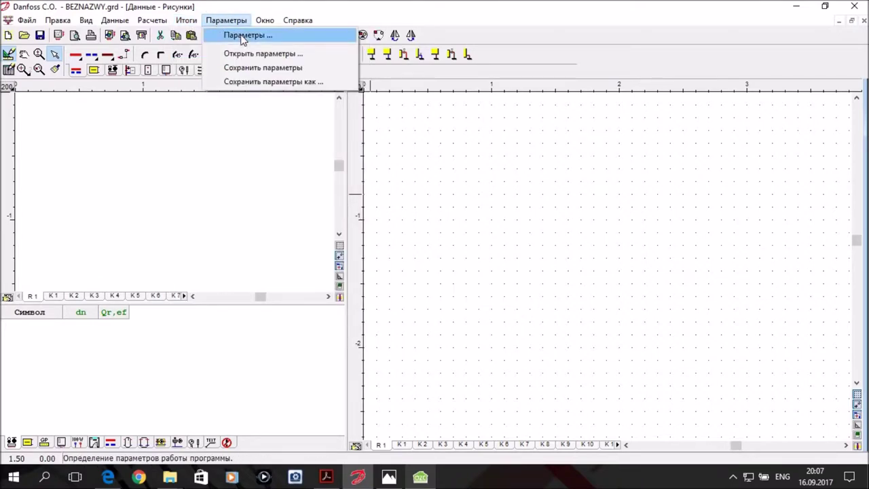
pyautogui.moveTo(253, 26)
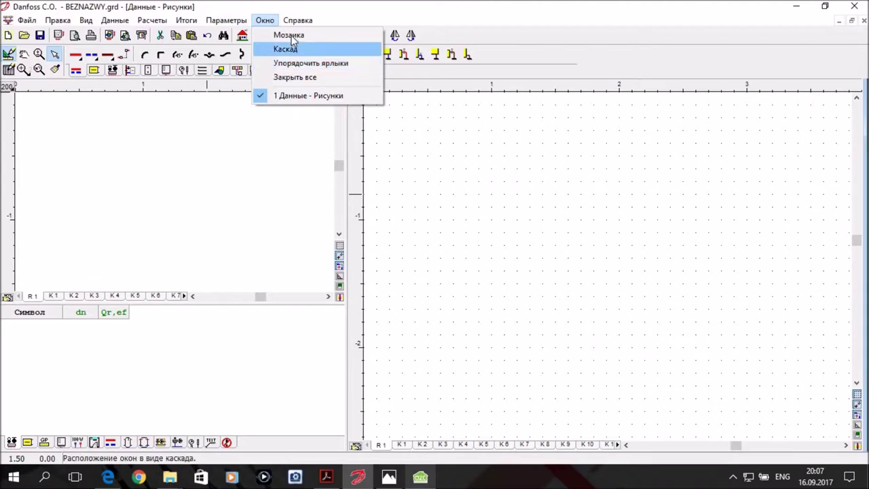
# Check whether a new program update is available, and leave the automatic update settings without saving
pyautogui.moveTo(294, 22)
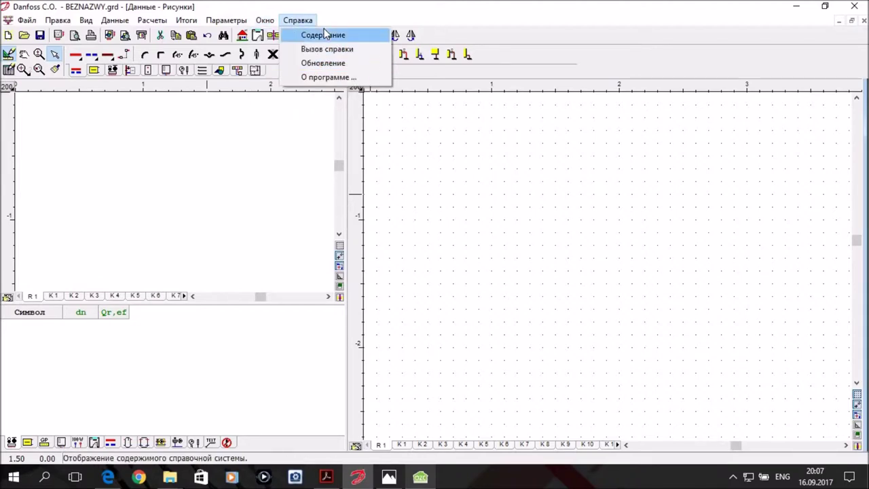
pyautogui.click(328, 64)
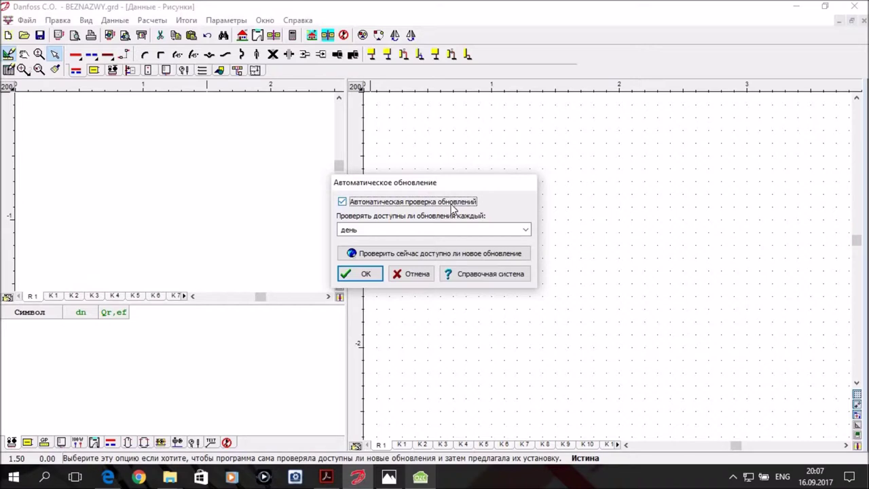
pyautogui.click(464, 254)
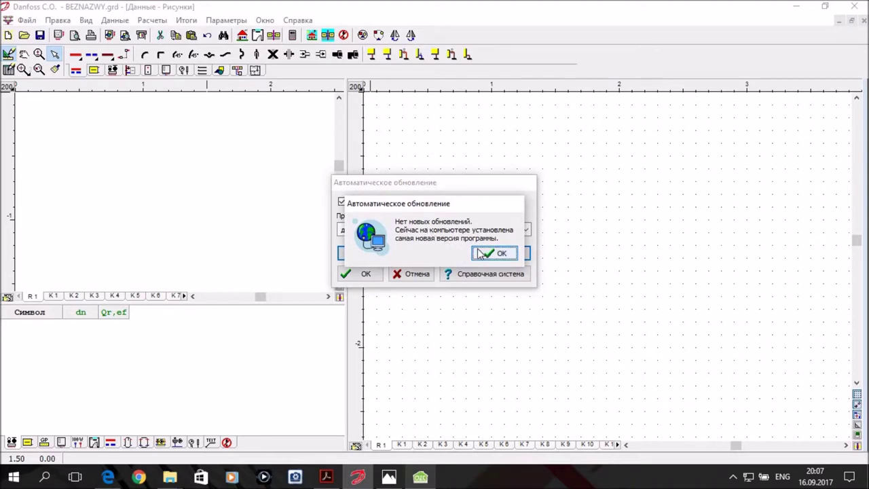
pyautogui.click(480, 253)
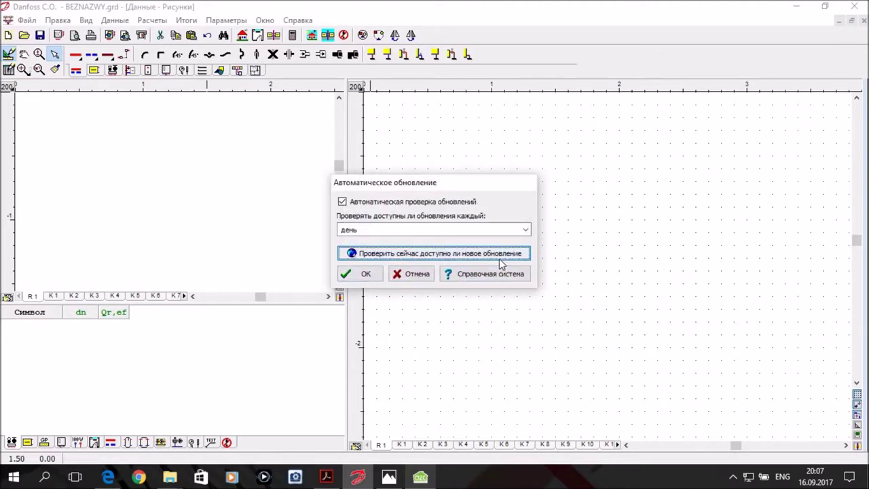
pyautogui.click(413, 275)
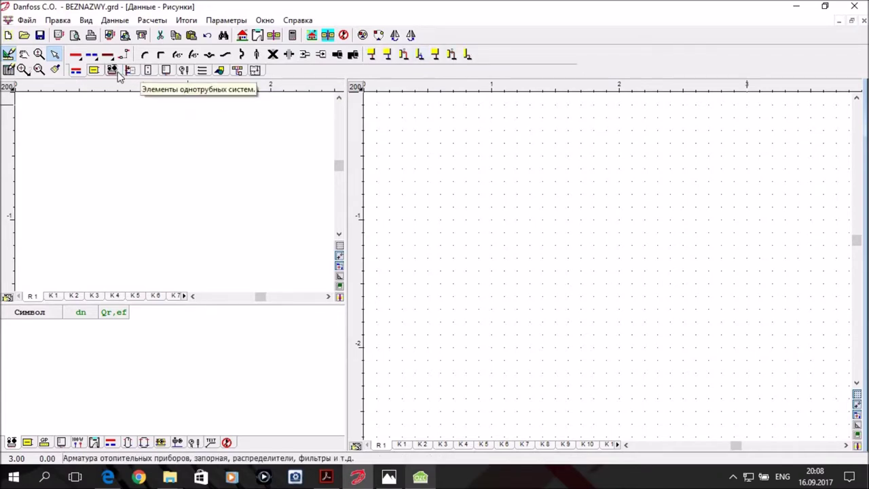
# Examine the drawing tool sets for heating devices, fittings, one-pipe systems, apartment stations, buffer tanks, pumps, building structure and graphics
pyautogui.click(95, 73)
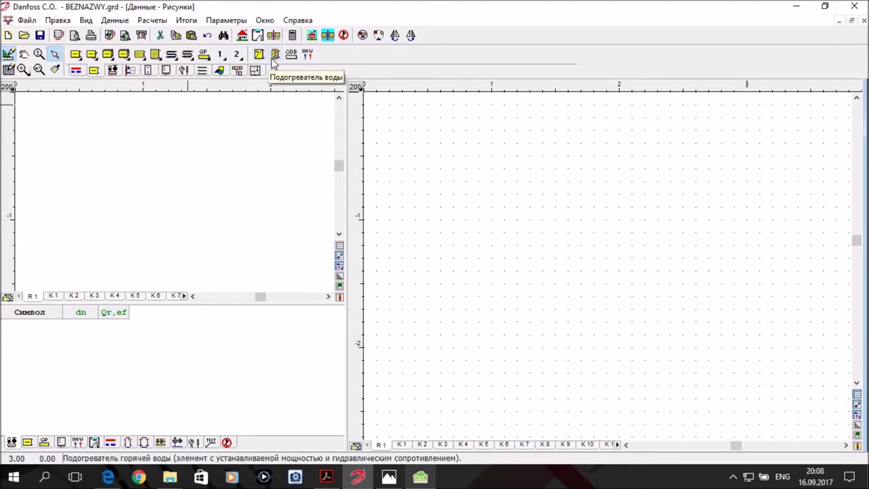
pyautogui.click(112, 70)
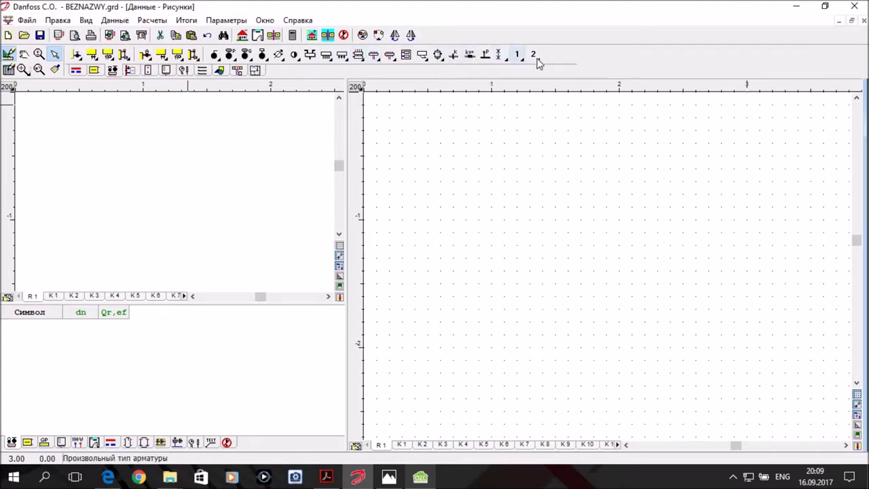
pyautogui.click(130, 72)
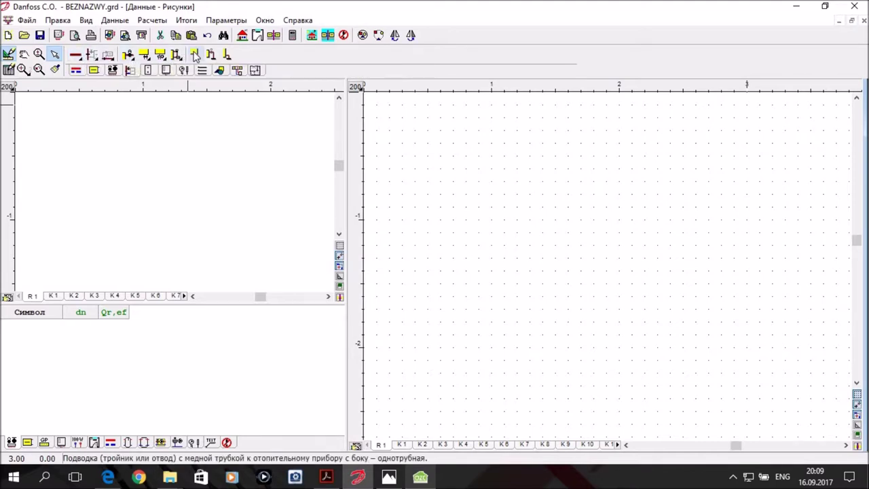
pyautogui.click(146, 70)
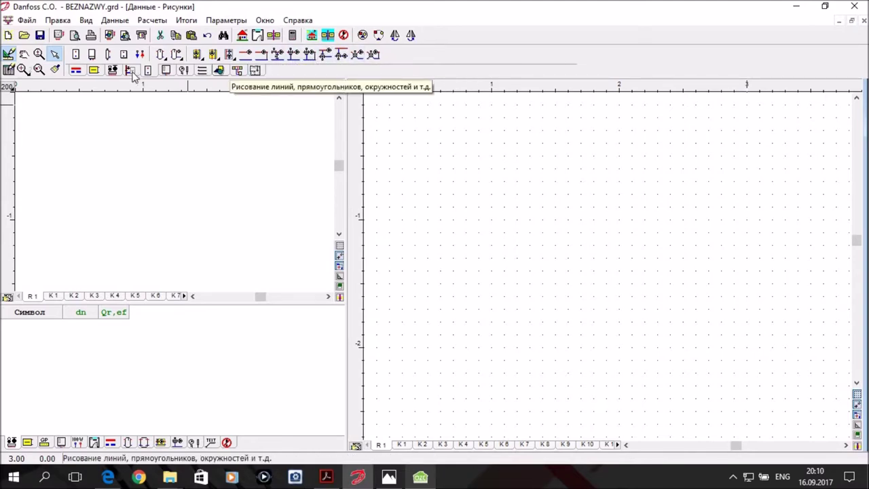
pyautogui.click(166, 70)
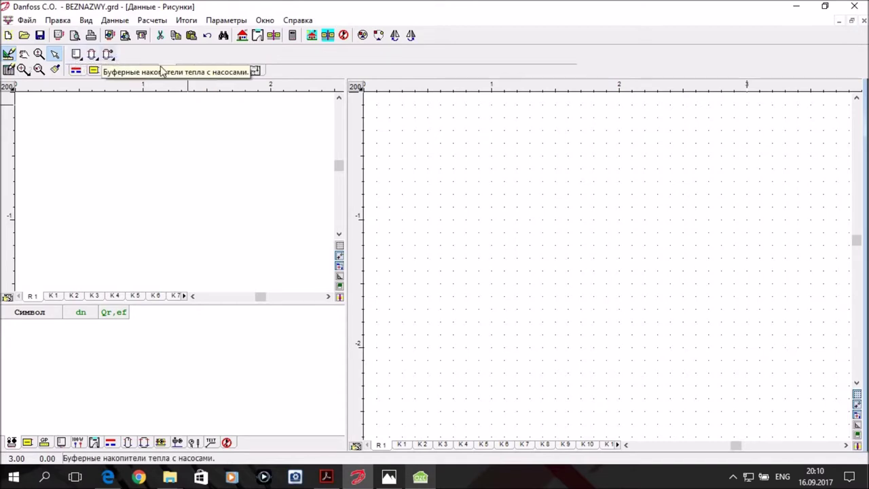
pyautogui.click(183, 71)
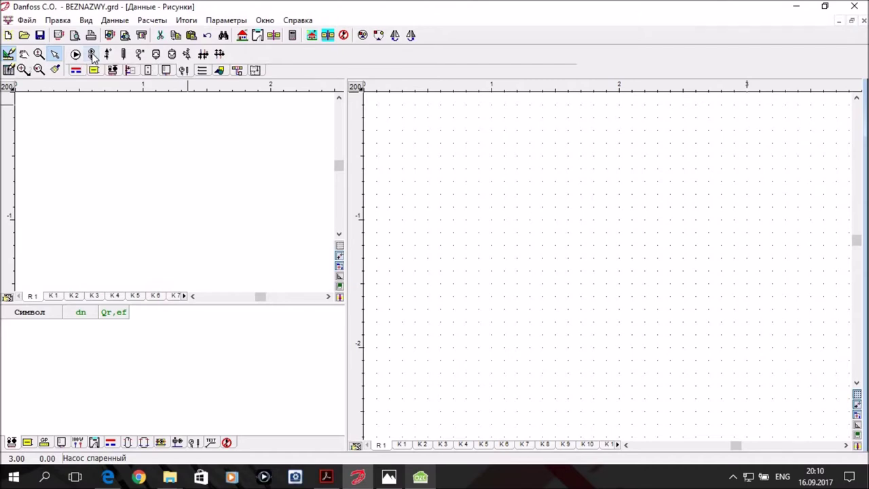
pyautogui.click(203, 70)
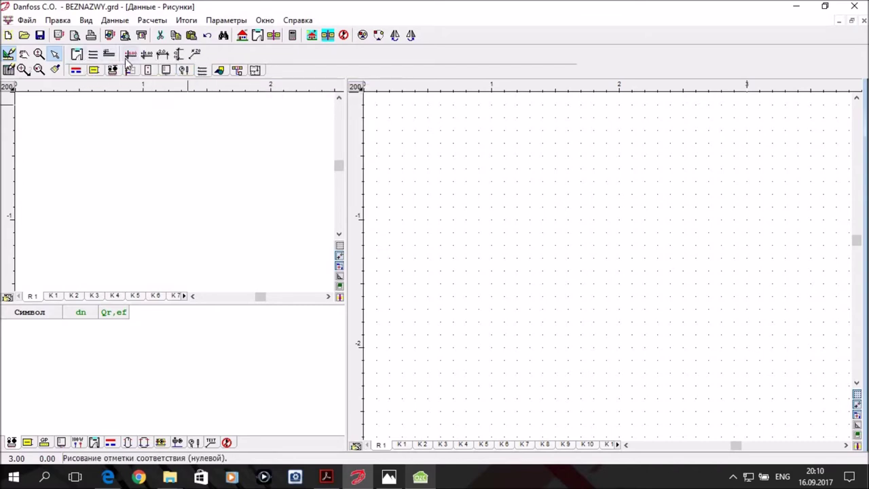
pyautogui.click(218, 72)
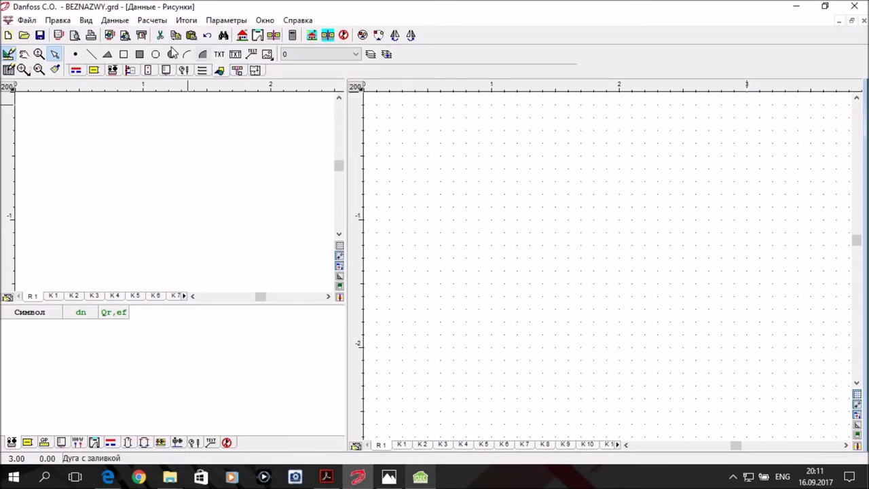
# Examine the typical floor-riser templates, including the variants with heating devices in separate rooms on both sides of the riser
pyautogui.click(239, 72)
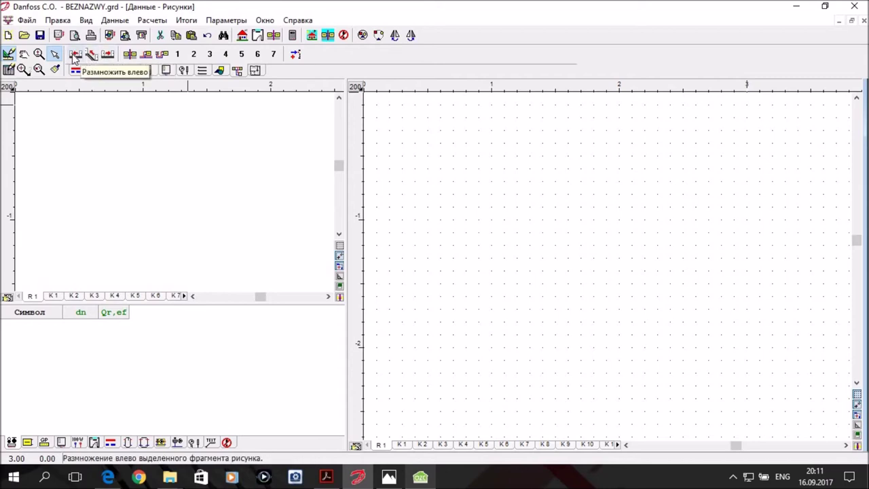
pyautogui.click(126, 57)
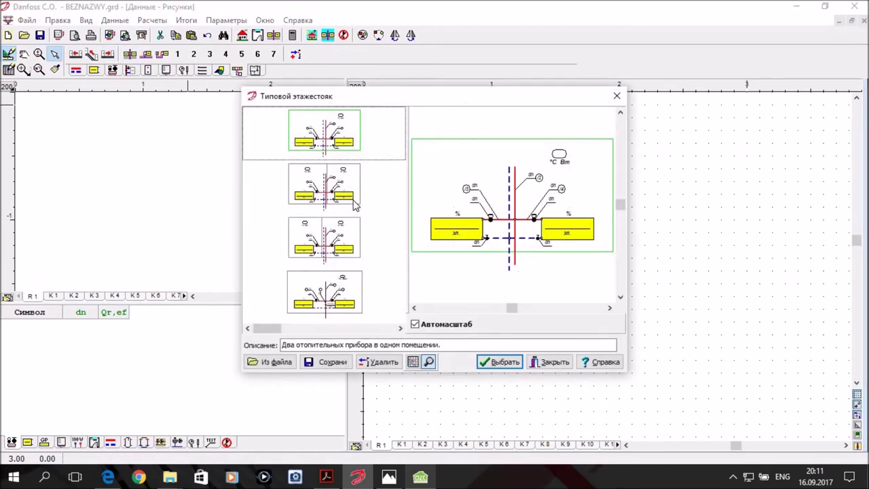
pyautogui.click(351, 203)
pyautogui.click(349, 253)
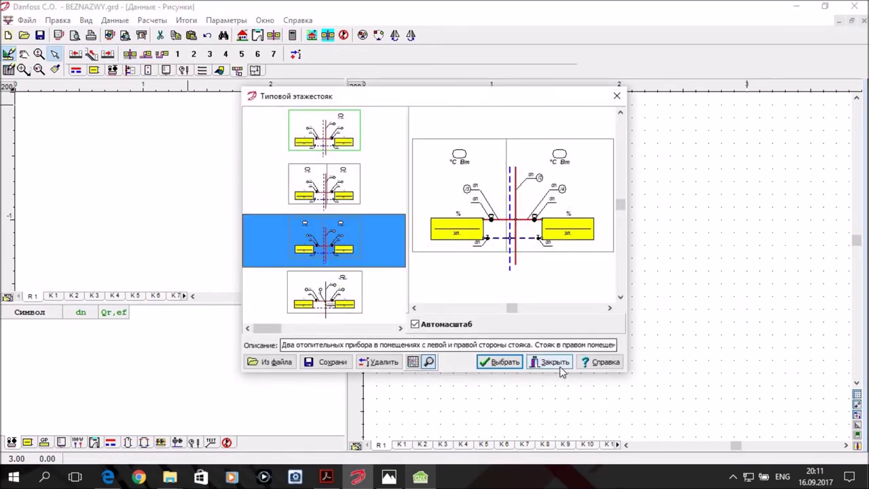
pyautogui.click(504, 361)
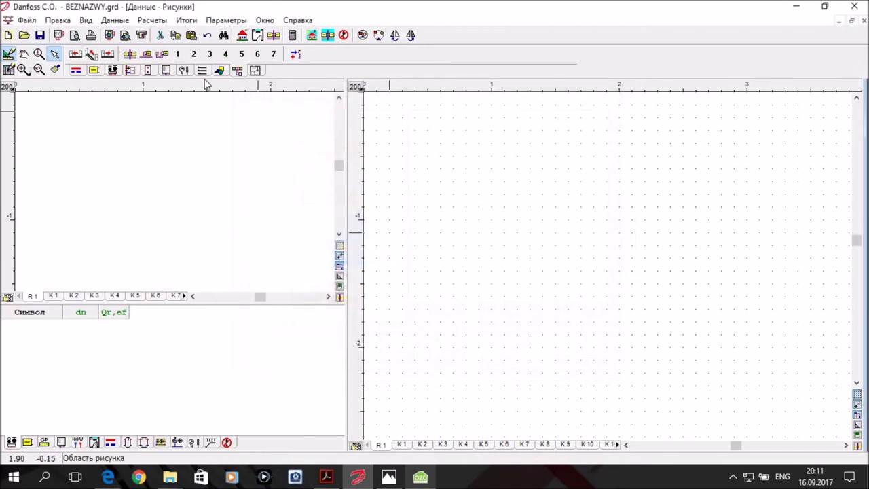
# Examine the templates for horizontal apartment systems and apartment distribution systems, closing each library without inserting anything
pyautogui.click(146, 55)
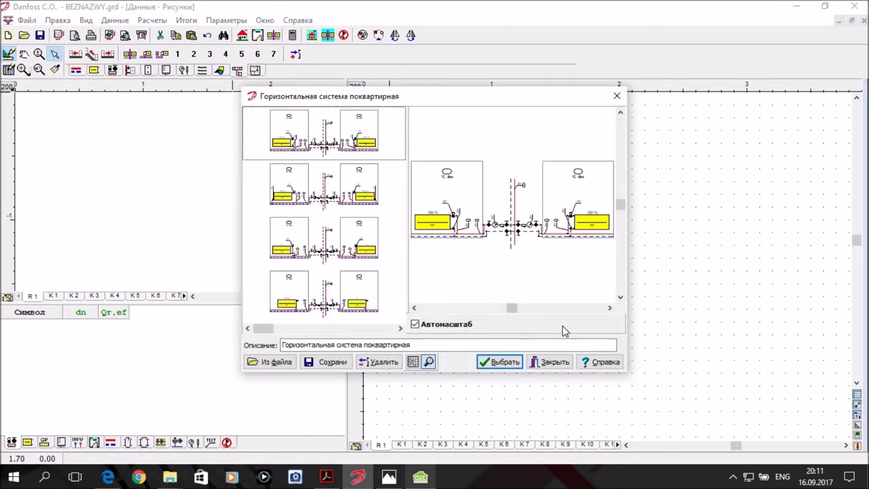
pyautogui.click(549, 362)
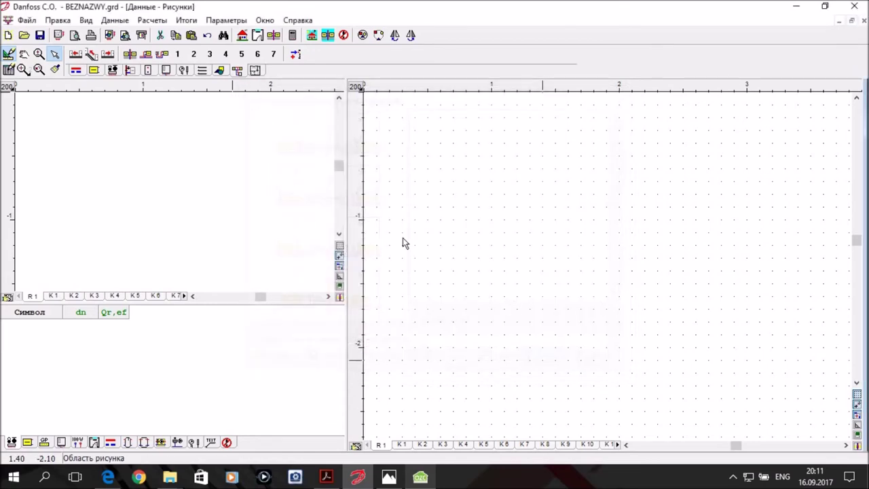
pyautogui.click(163, 55)
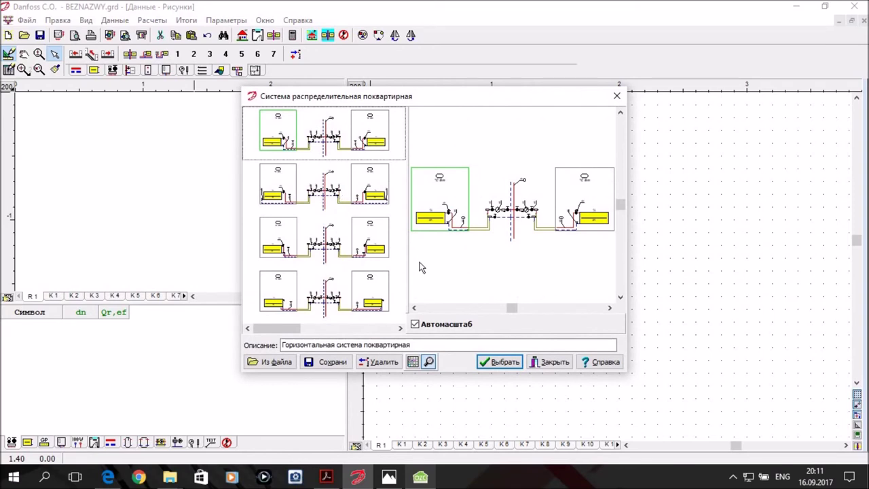
pyautogui.click(548, 366)
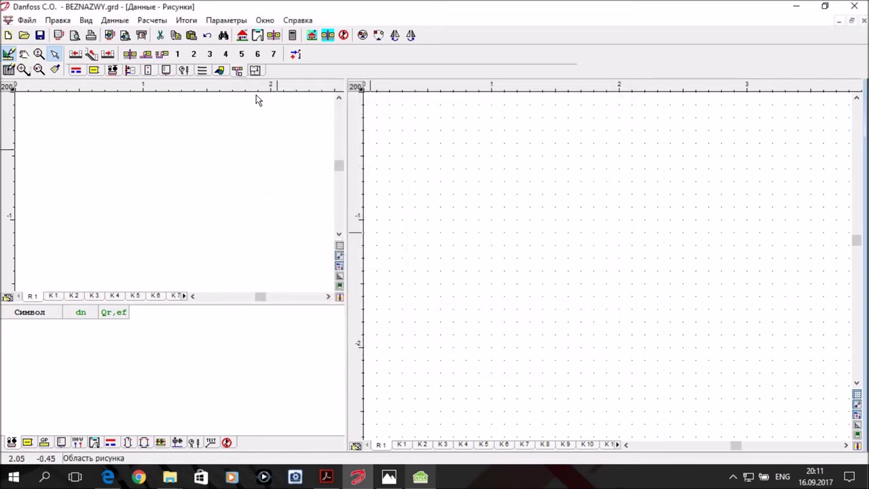